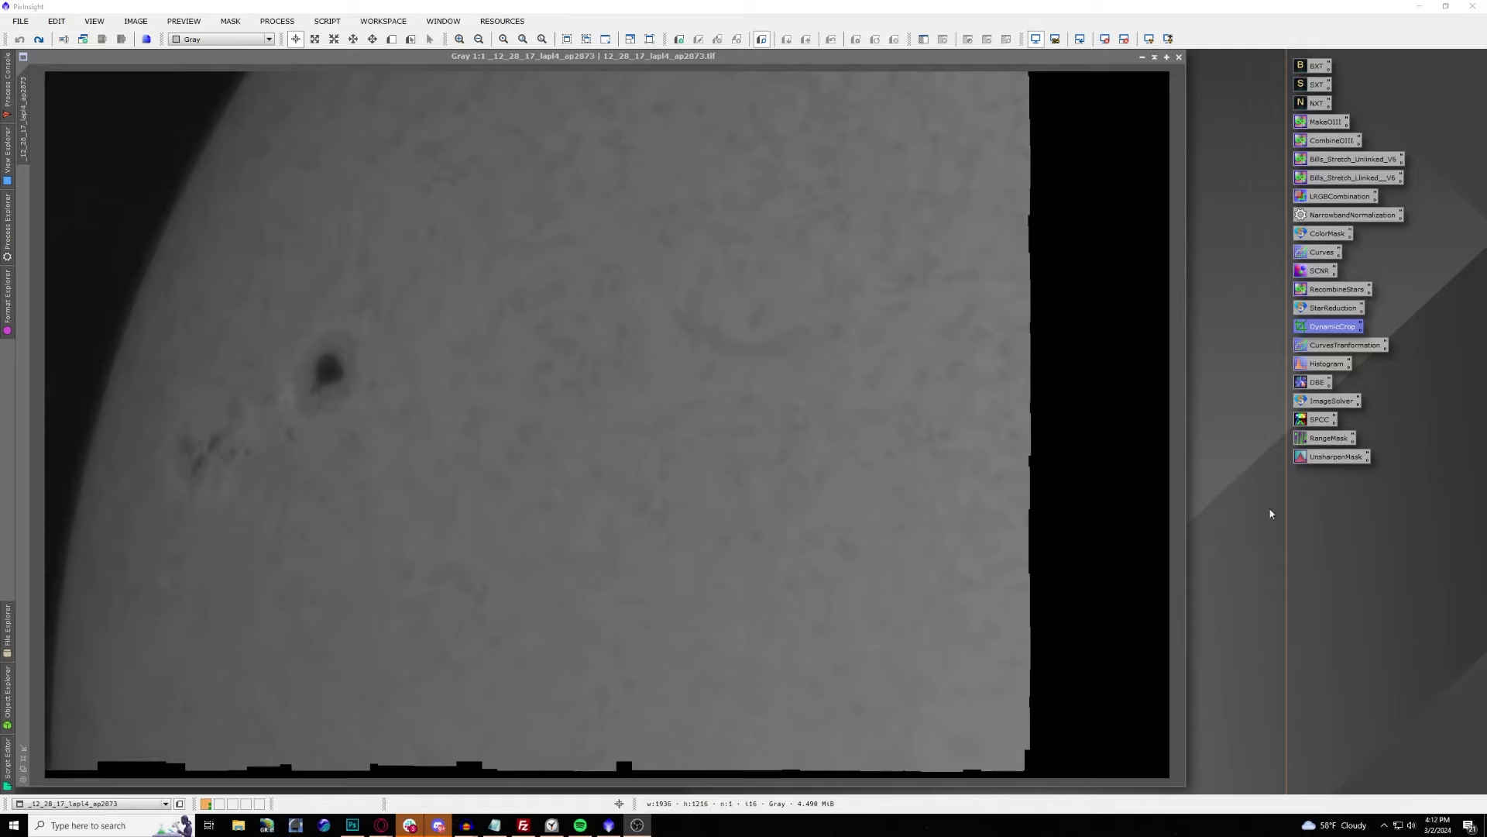
Pull all four DynamicCrop edges inside the black borders and apply the 1680×990 crop.
{"action": "double_click", "coordinate": [1327, 329]}
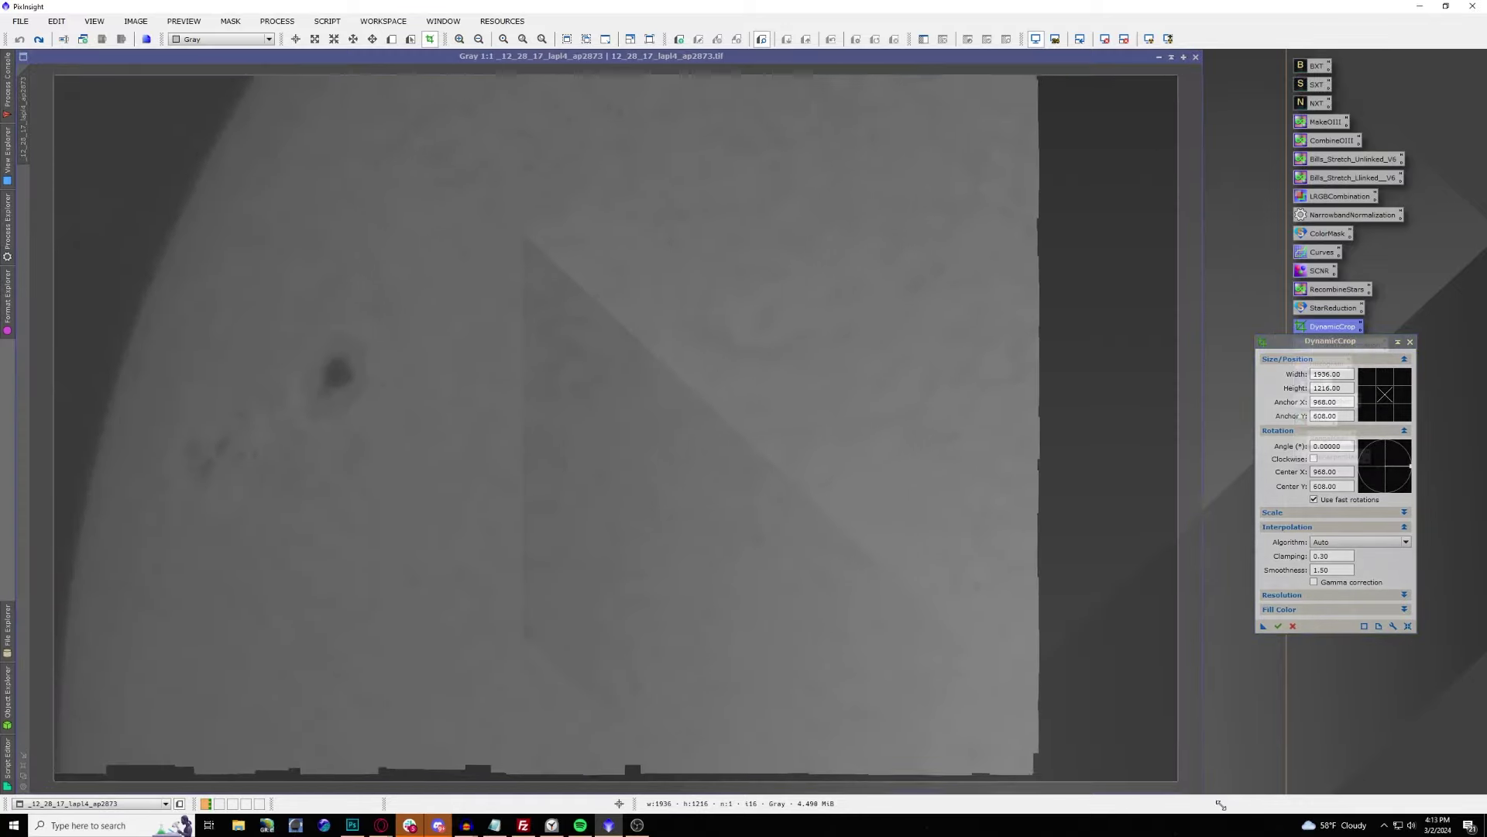
{"action": "left_click_drag", "start_coordinate": [1182, 783], "coordinate": [1216, 789]}
{"action": "left_click_drag", "start_coordinate": [849, 785], "coordinate": [864, 760]}
{"action": "left_click_drag", "start_coordinate": [1188, 499], "coordinate": [1037, 508]}
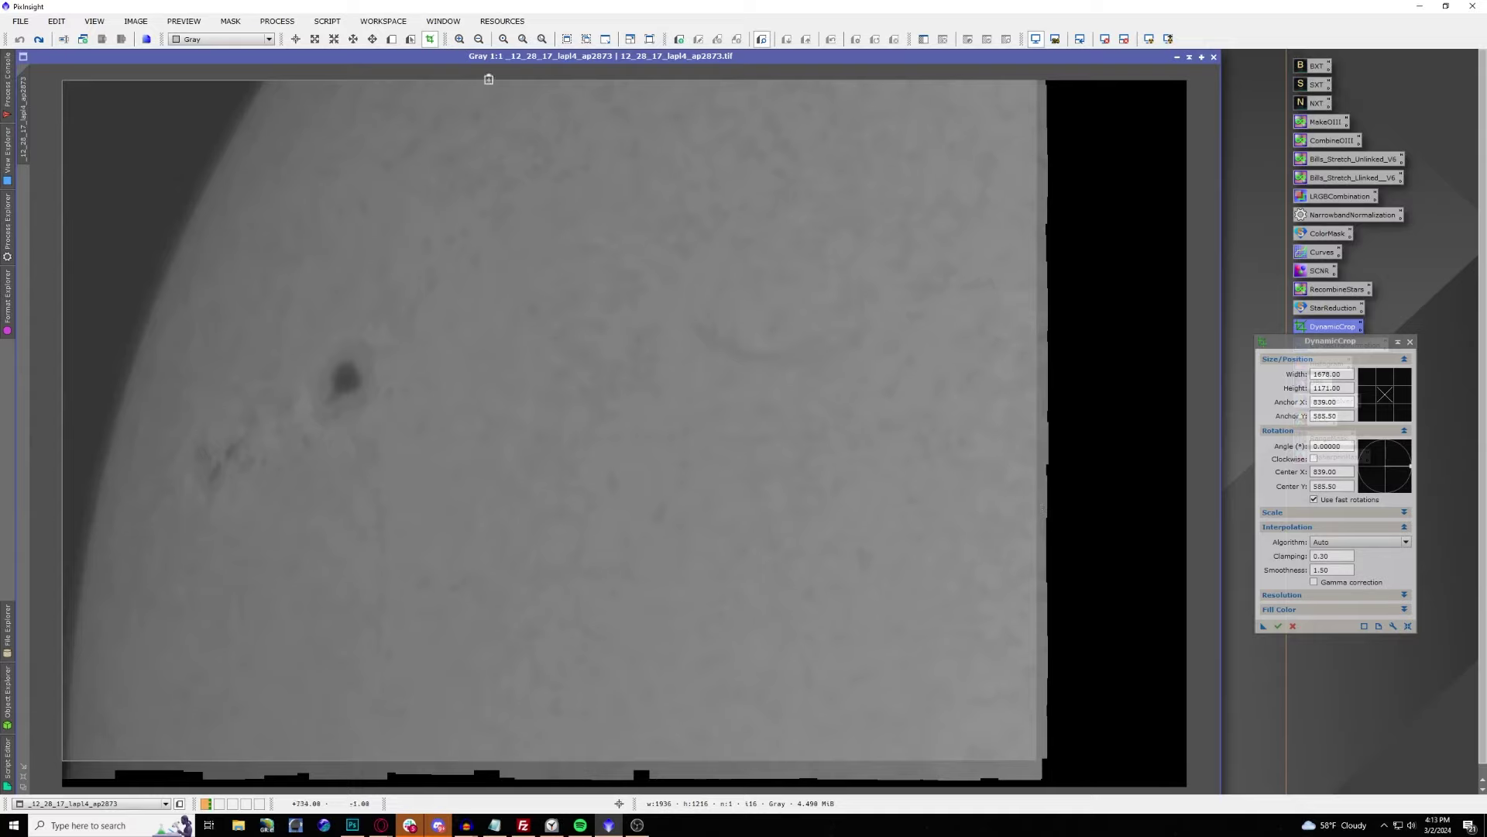
{"action": "left_click_drag", "start_coordinate": [488, 80], "coordinate": [485, 123]}
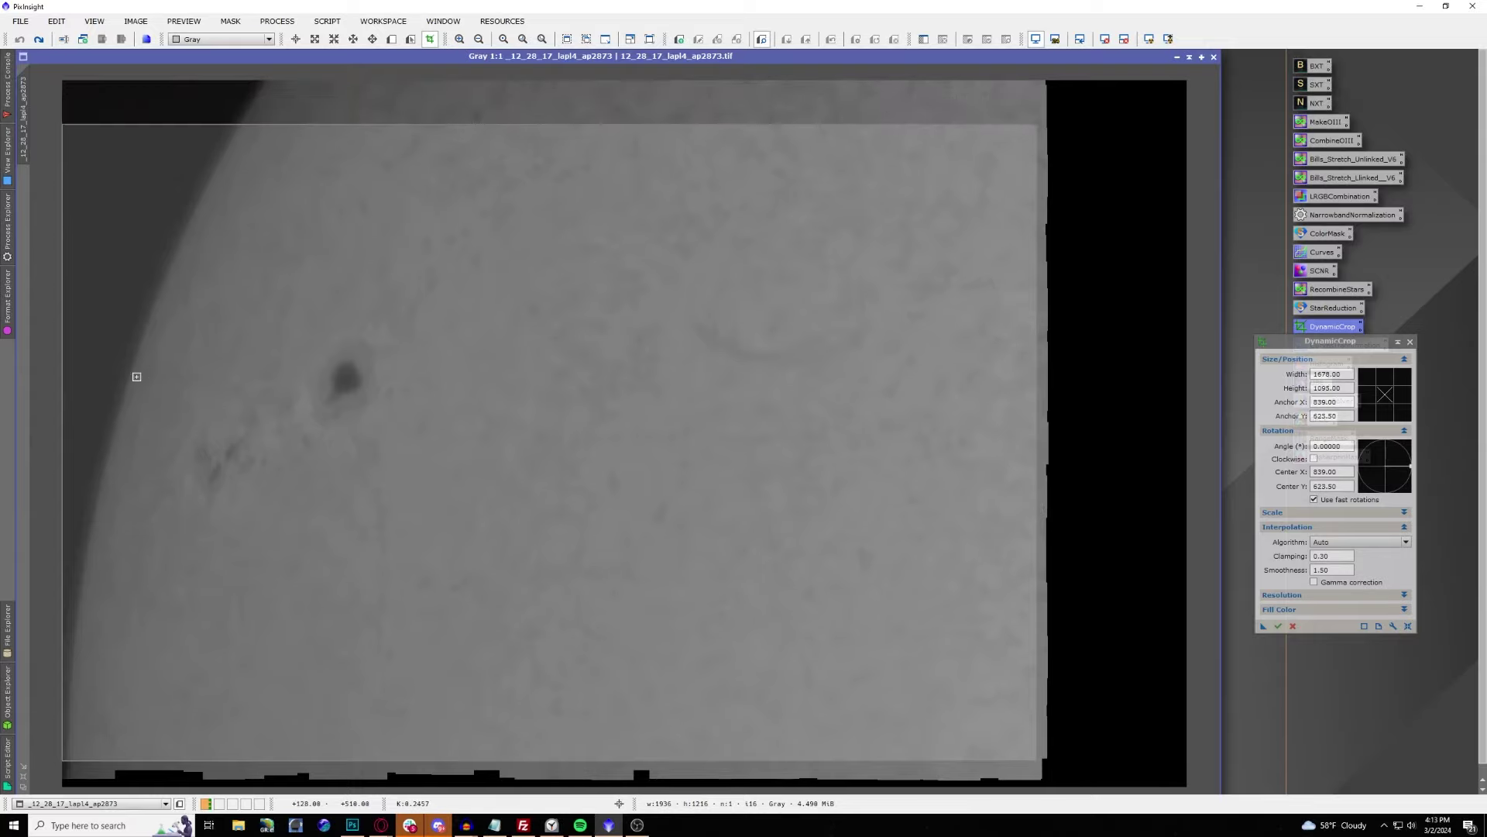
{"action": "mouse_move", "coordinate": [60, 392]}
{"action": "left_mouse_down"}
{"action": "mouse_move", "coordinate": [85, 392]}
{"action": "mouse_move", "coordinate": [61, 392]}
{"action": "left_mouse_up"}
{"action": "left_click_drag", "start_coordinate": [501, 760], "coordinate": [511, 700]}
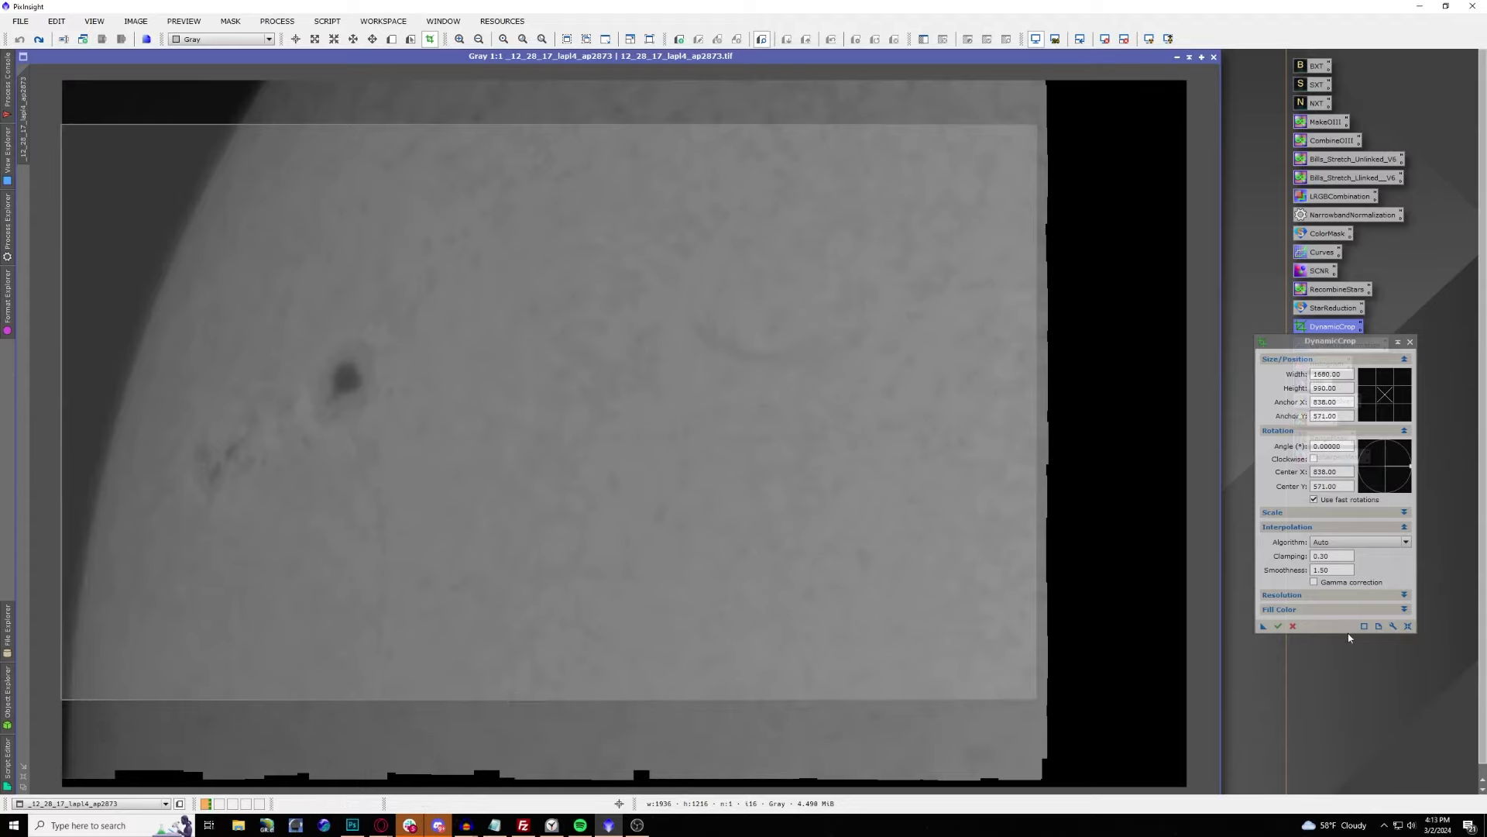
{"action": "left_click", "coordinate": [1279, 628]}
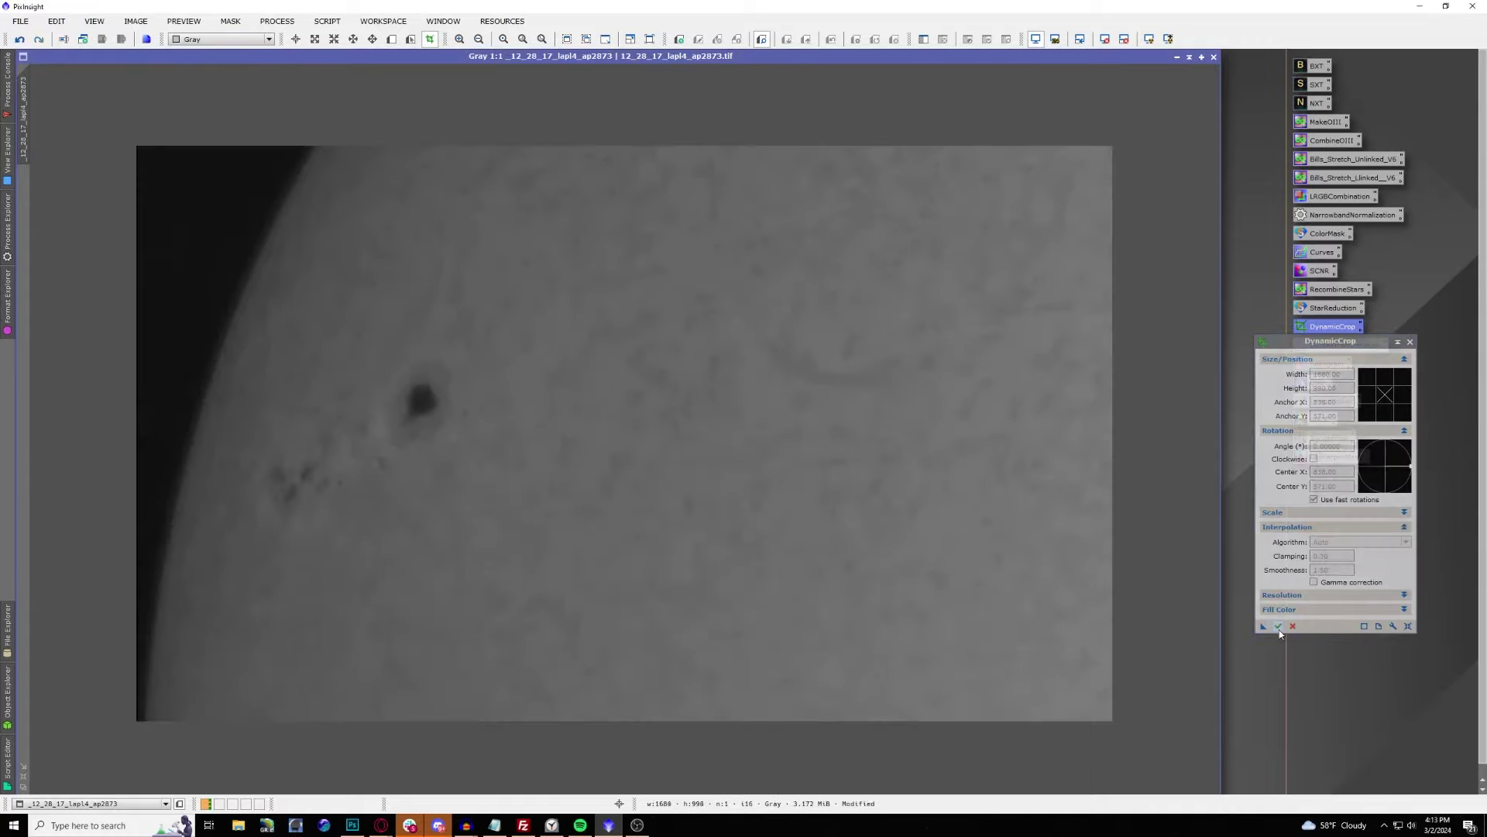
{"action": "left_click", "coordinate": [1410, 342]}
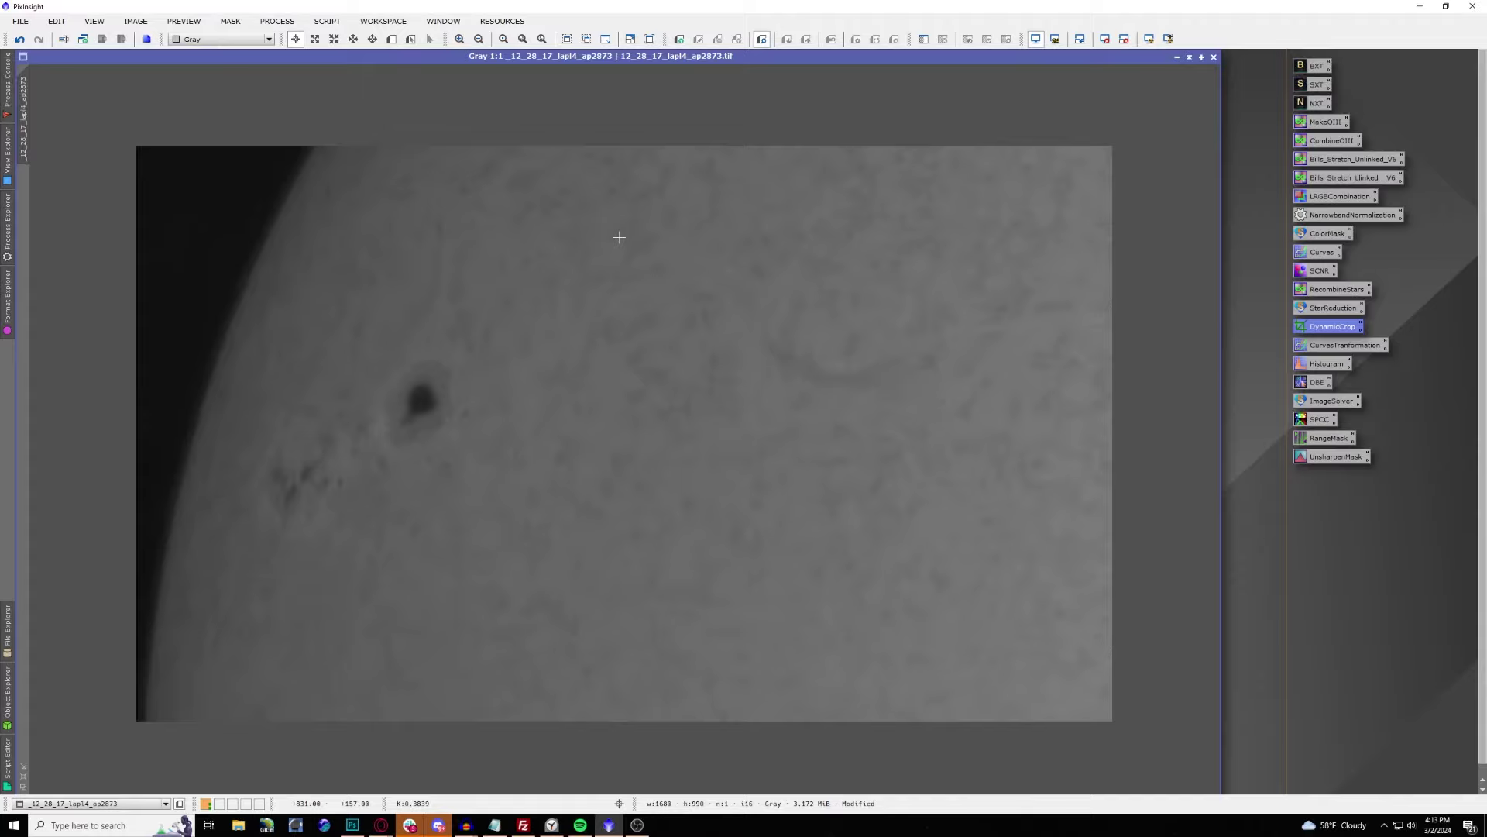
{"action": "left_click", "coordinate": [503, 21]}
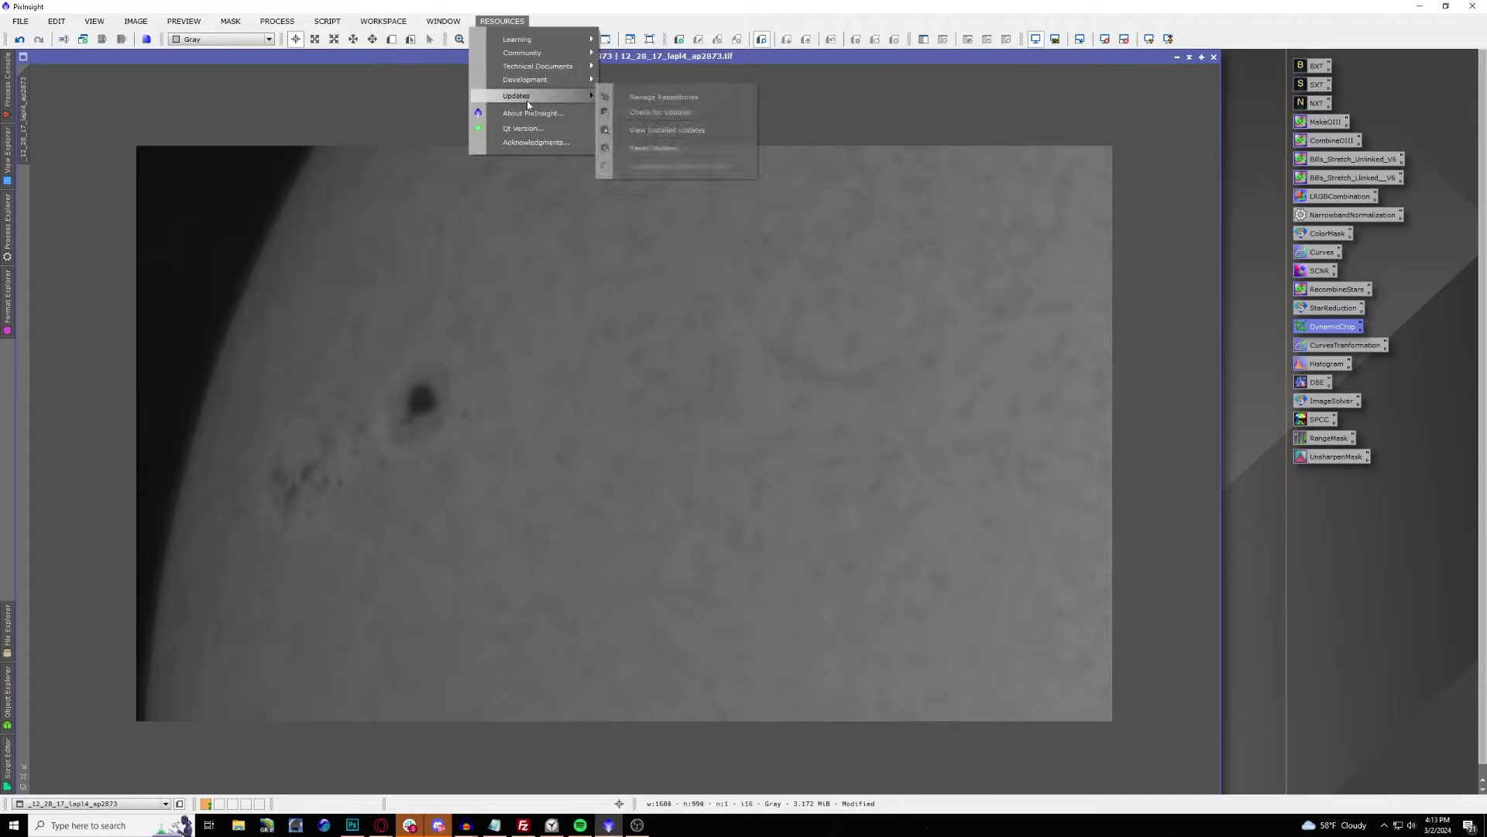
{"action": "left_click", "coordinate": [535, 119]}
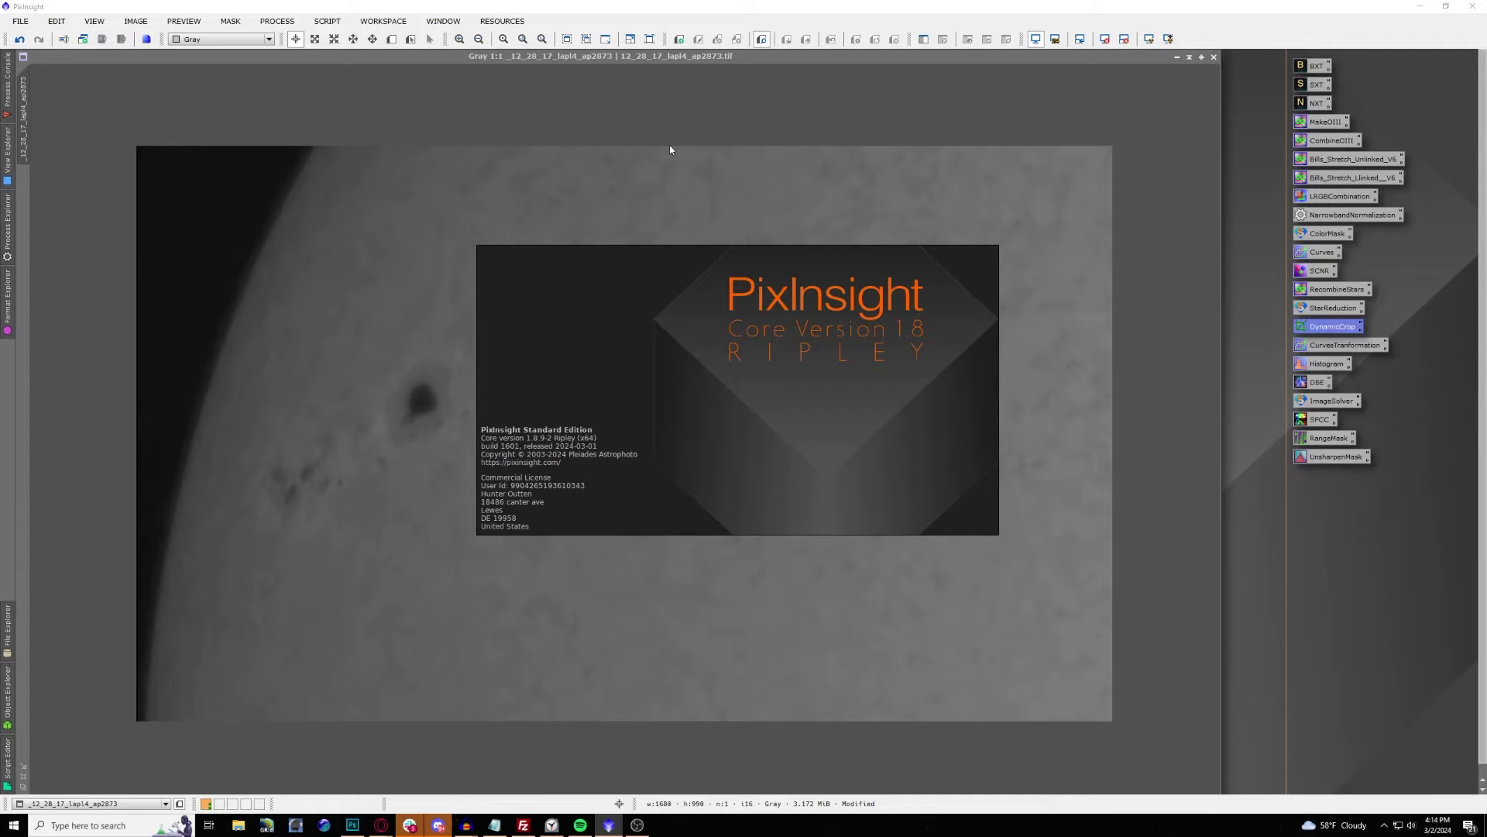
{"action": "left_click", "coordinate": [585, 254]}
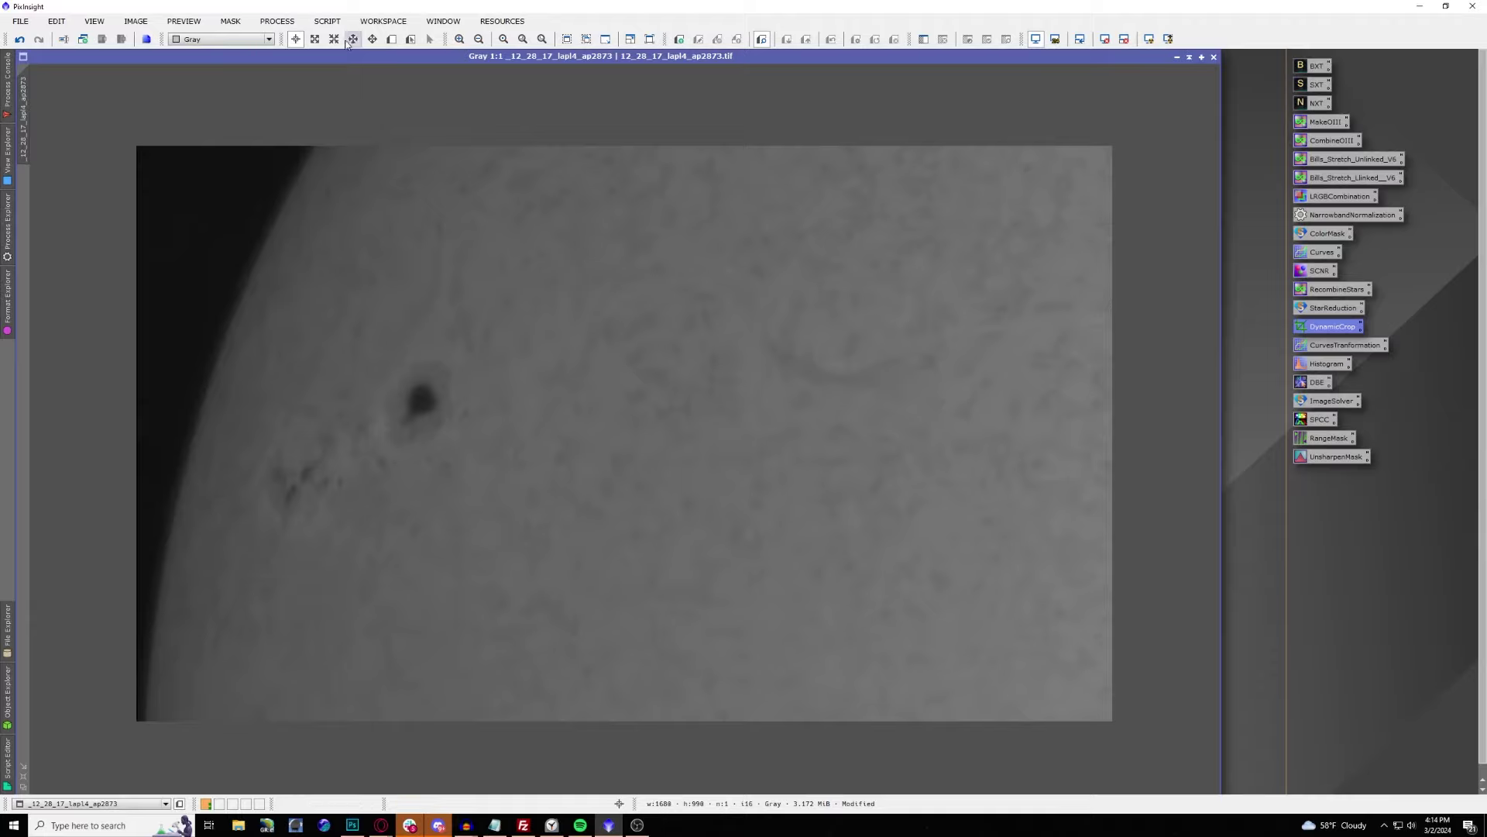
Launch SolarToolbox from the Process menu's All Processes list.
{"action": "left_click", "coordinate": [287, 20]}
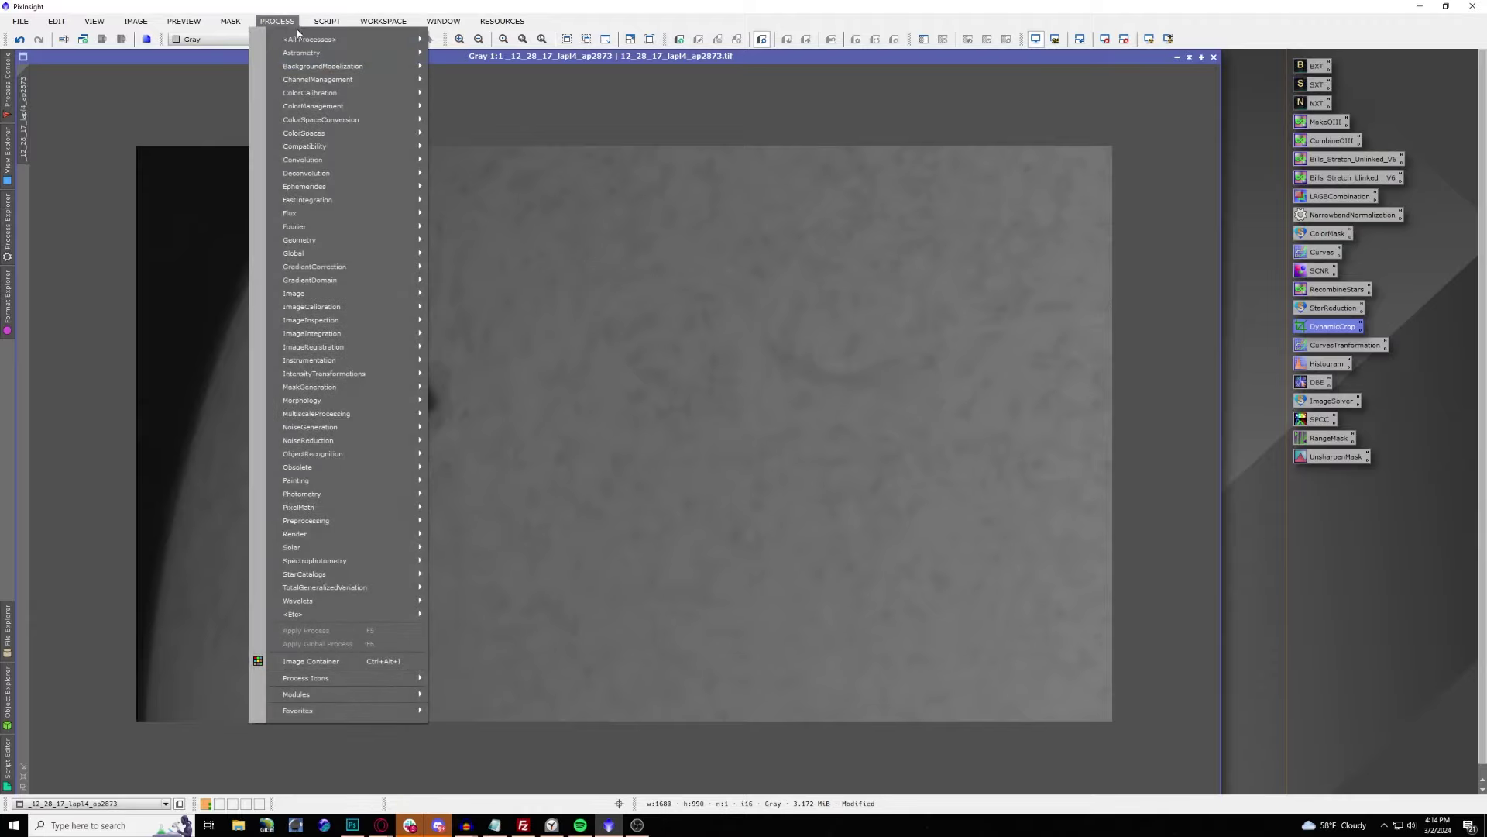
{"action": "mouse_move", "coordinate": [310, 39]}
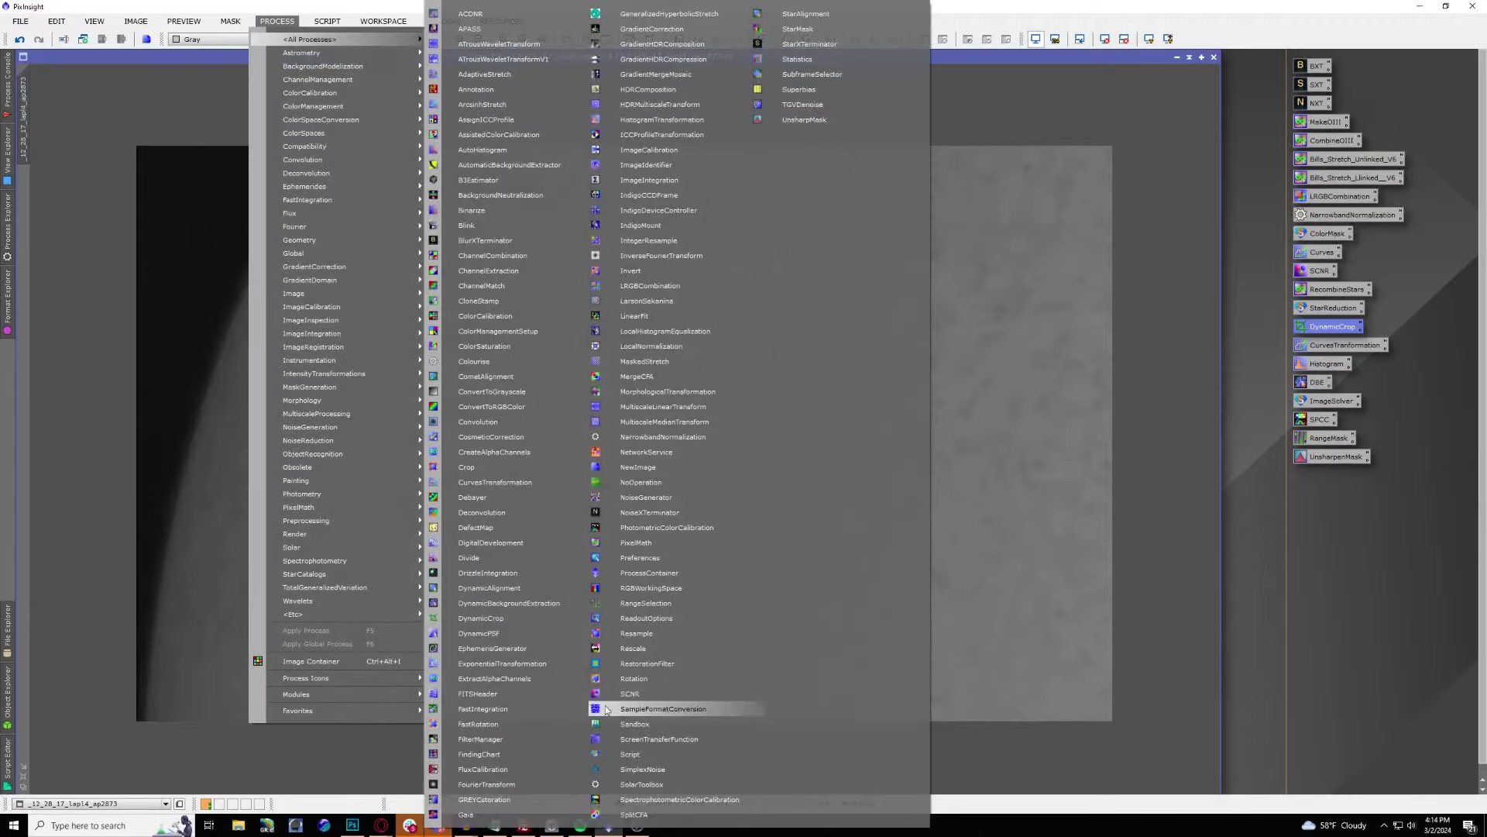
{"action": "left_click", "coordinate": [658, 785]}
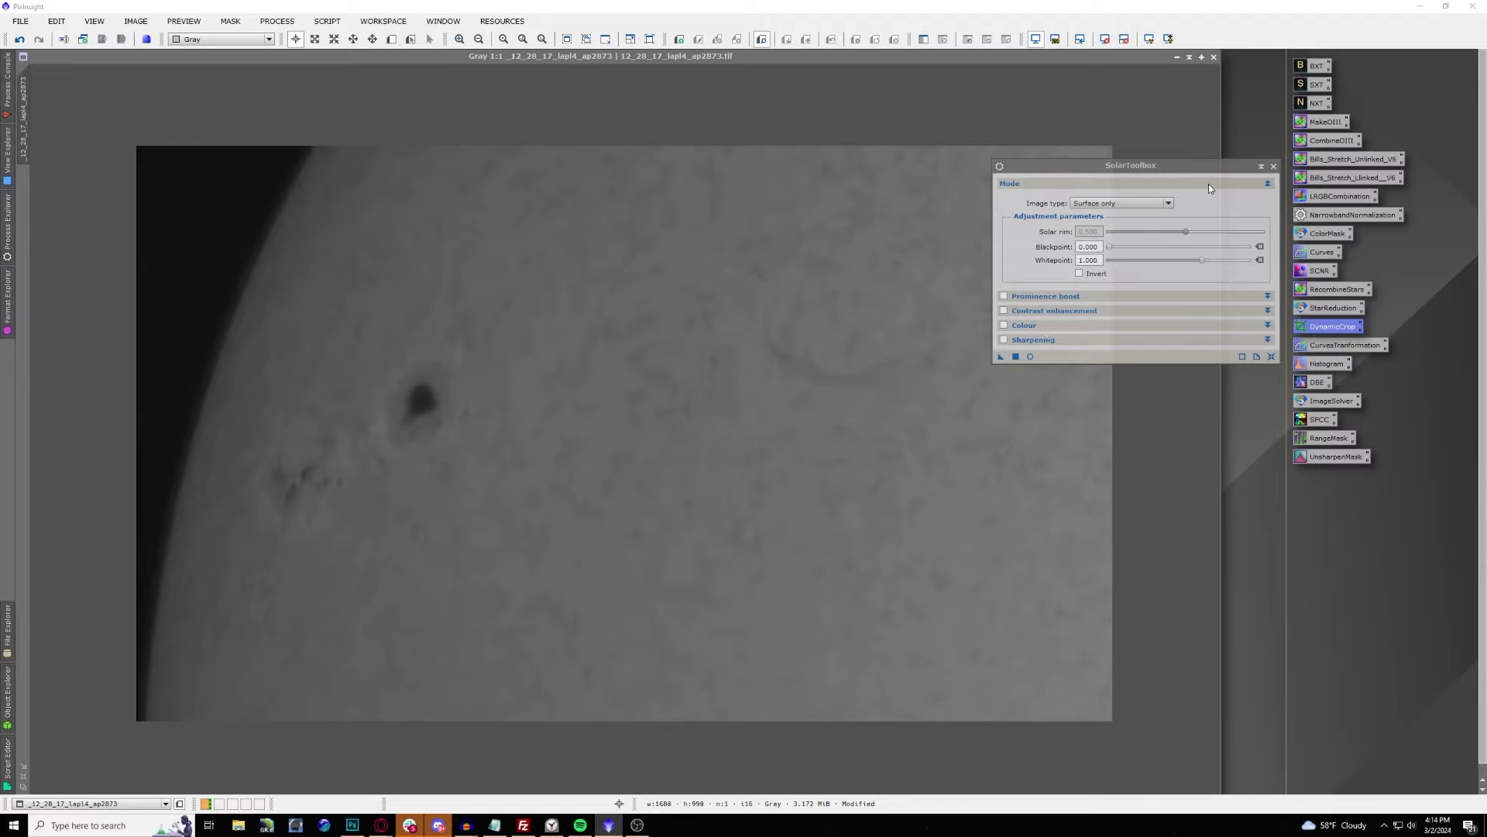
Look through the image type choices and mode settings without changing anything.
{"action": "left_click", "coordinate": [1107, 204]}
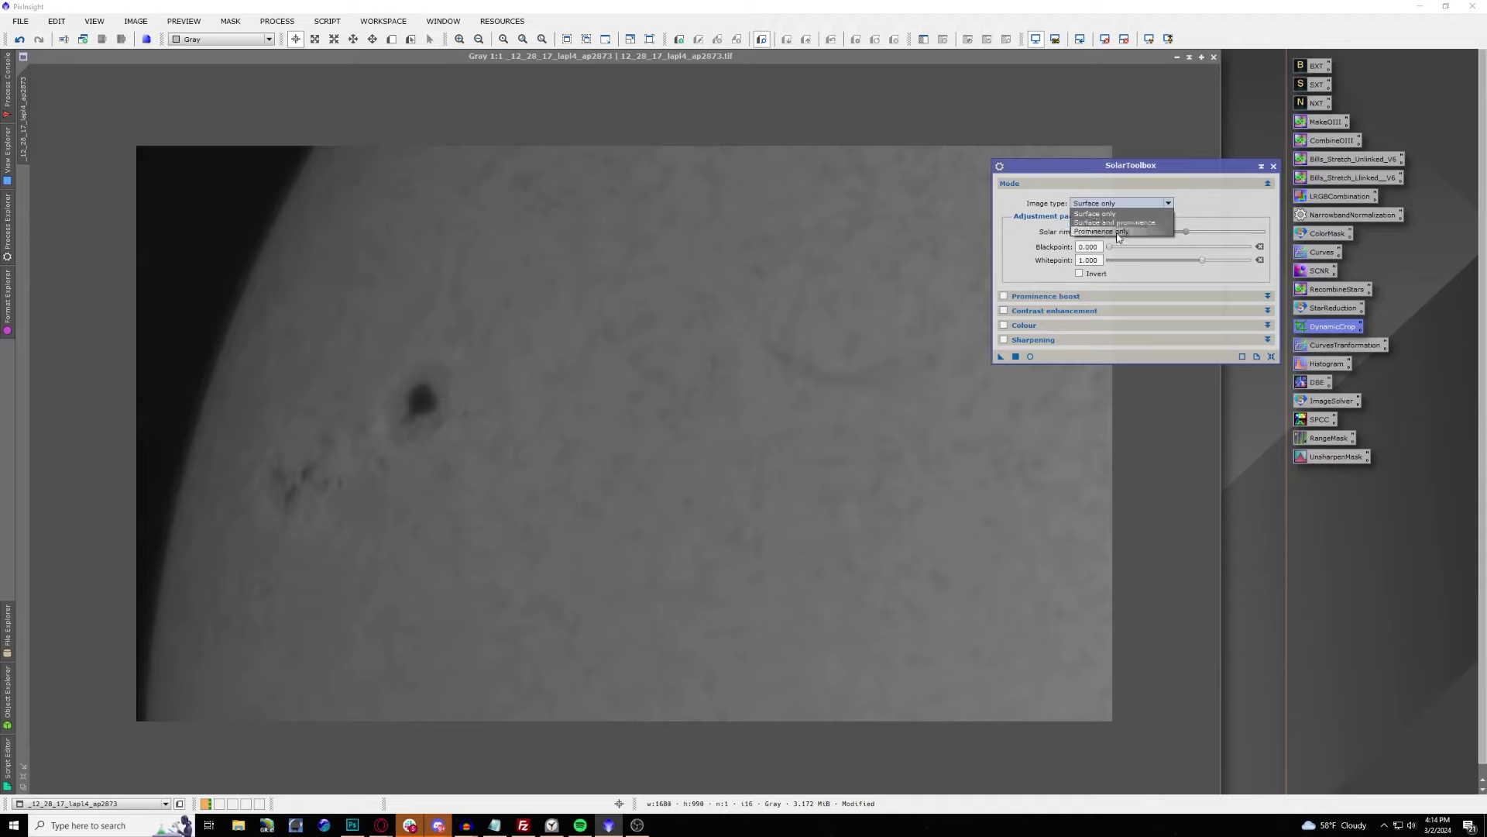
{"action": "left_click", "coordinate": [1212, 199]}
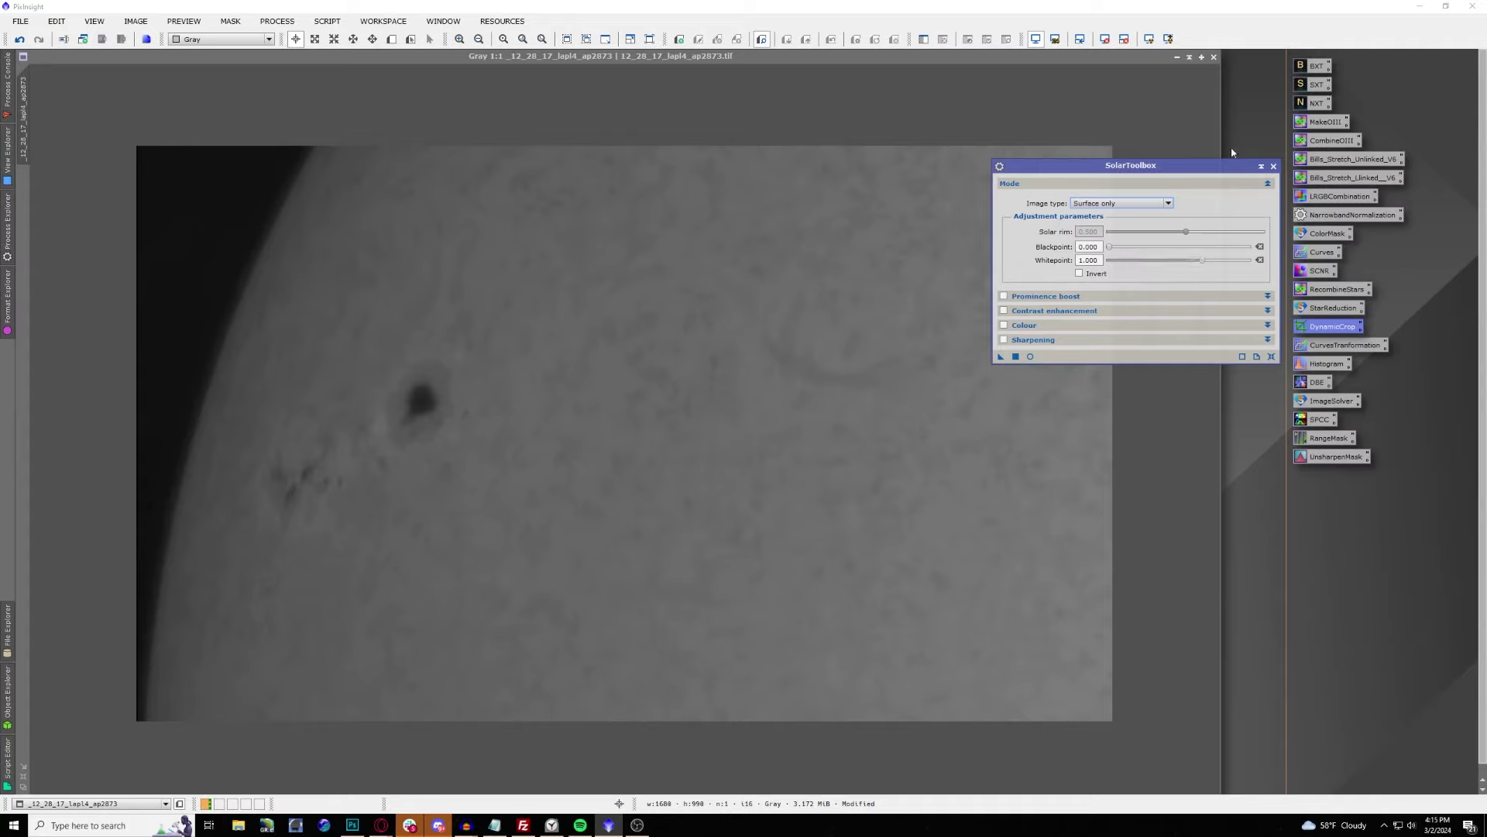
{"action": "left_click", "coordinate": [1268, 184]}
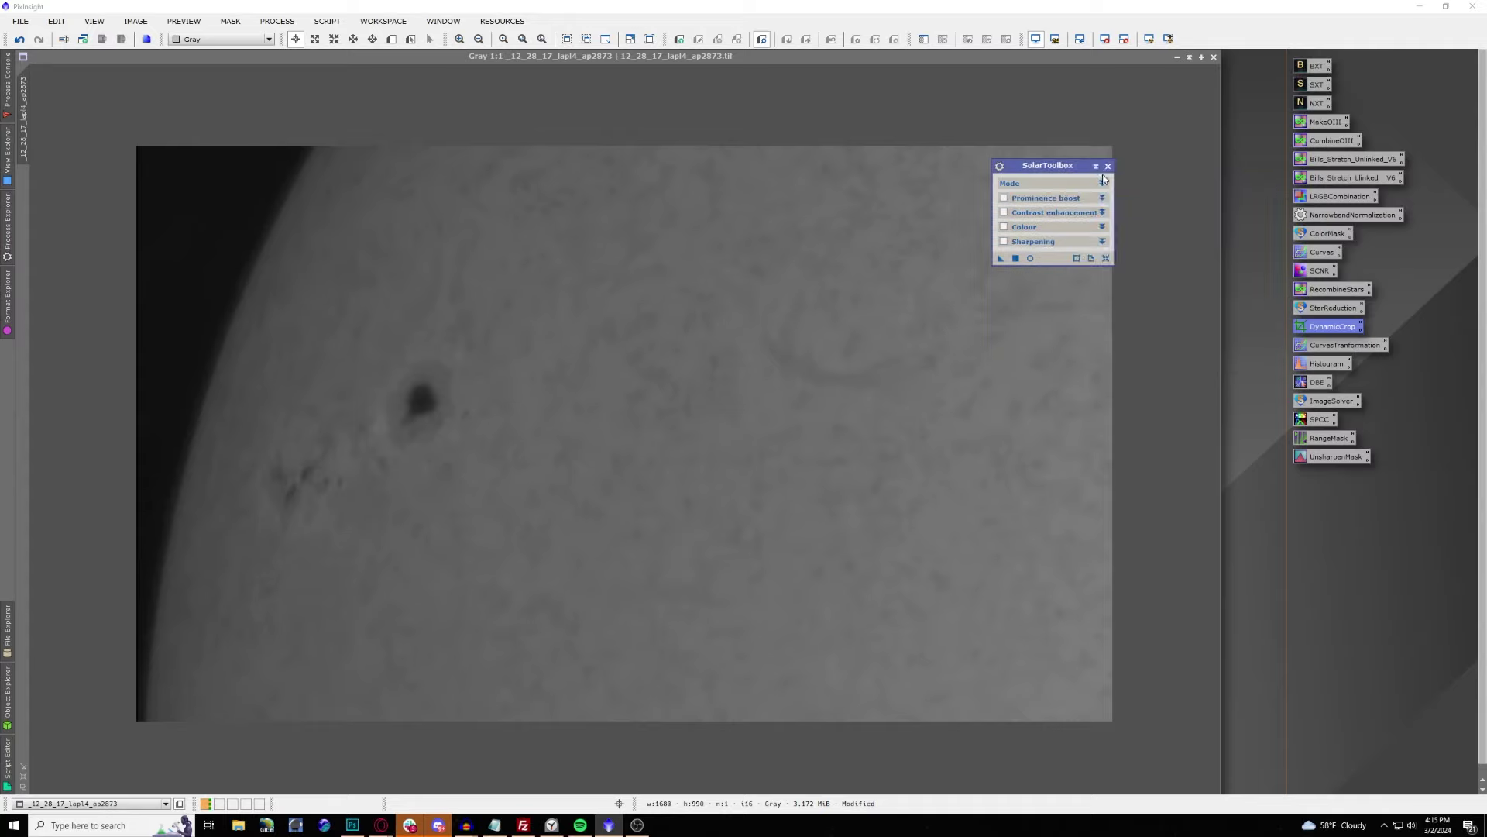
{"action": "left_click", "coordinate": [1103, 183]}
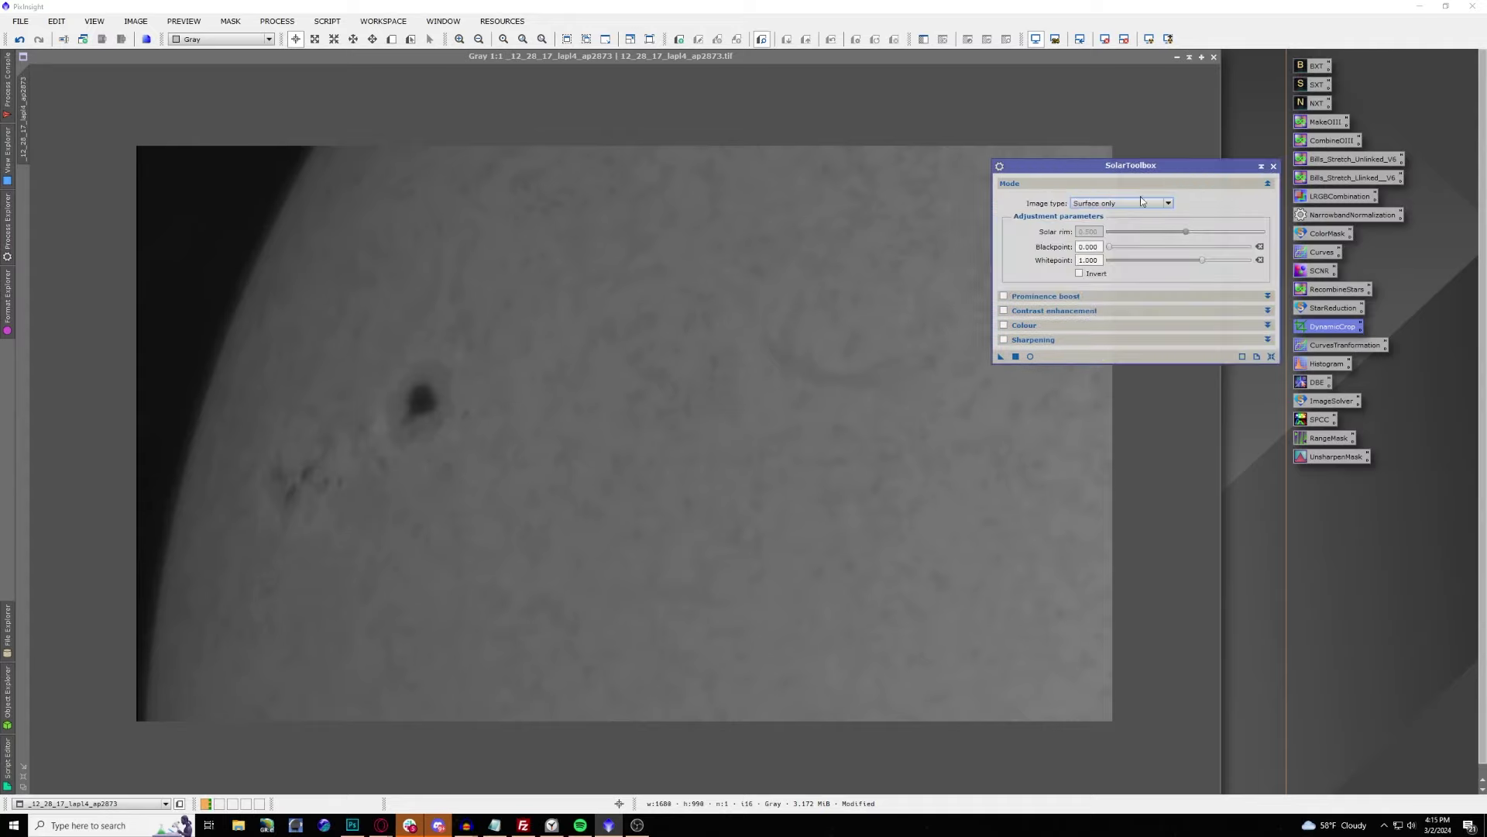
Expand Prominence boost and Contrast enhancement, view Local contrast, and leave contrast enhancement off.
{"action": "left_click", "coordinate": [1268, 296]}
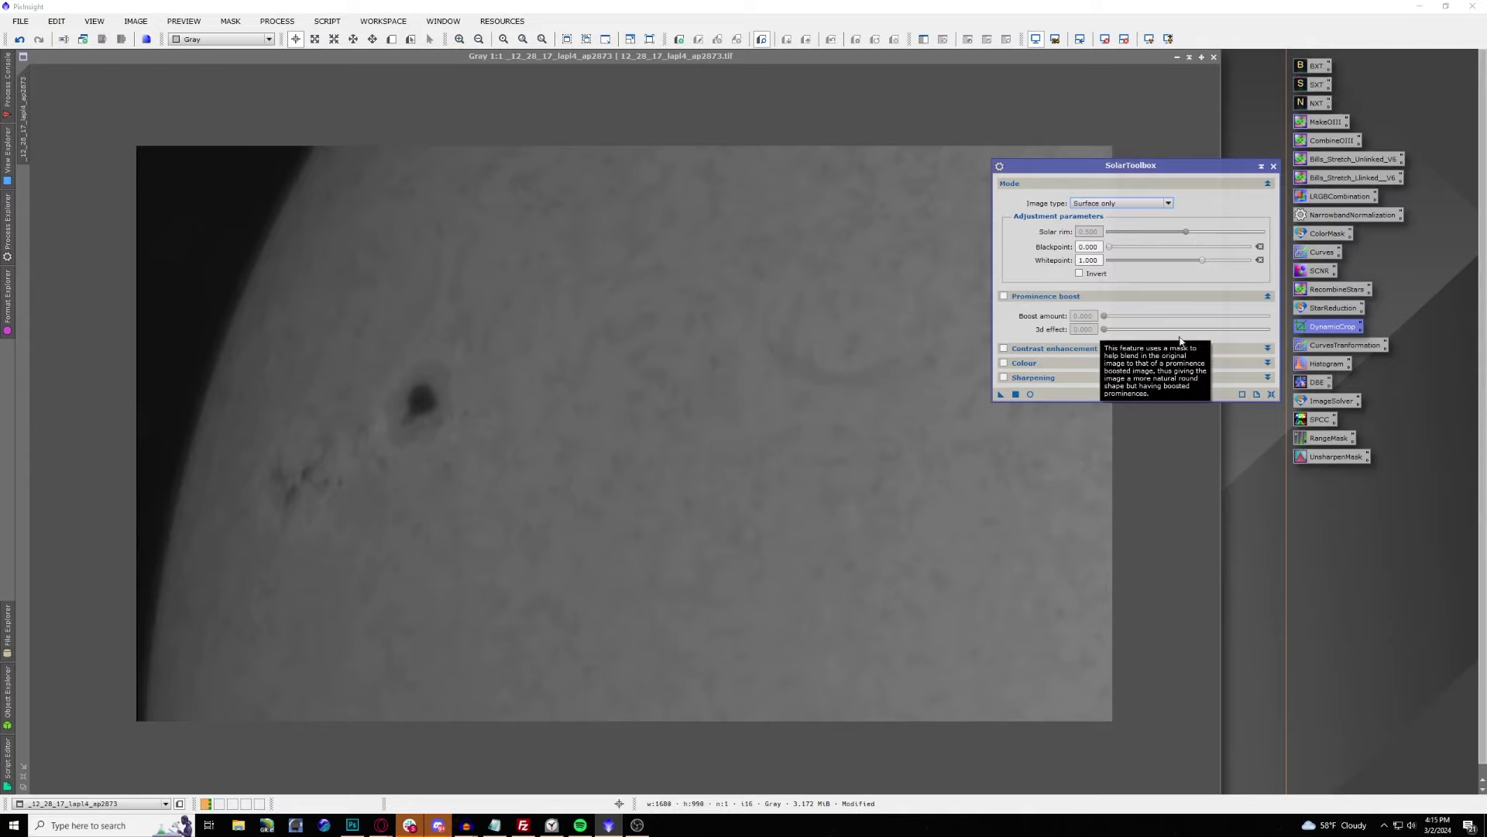
{"action": "left_click", "coordinate": [1269, 349]}
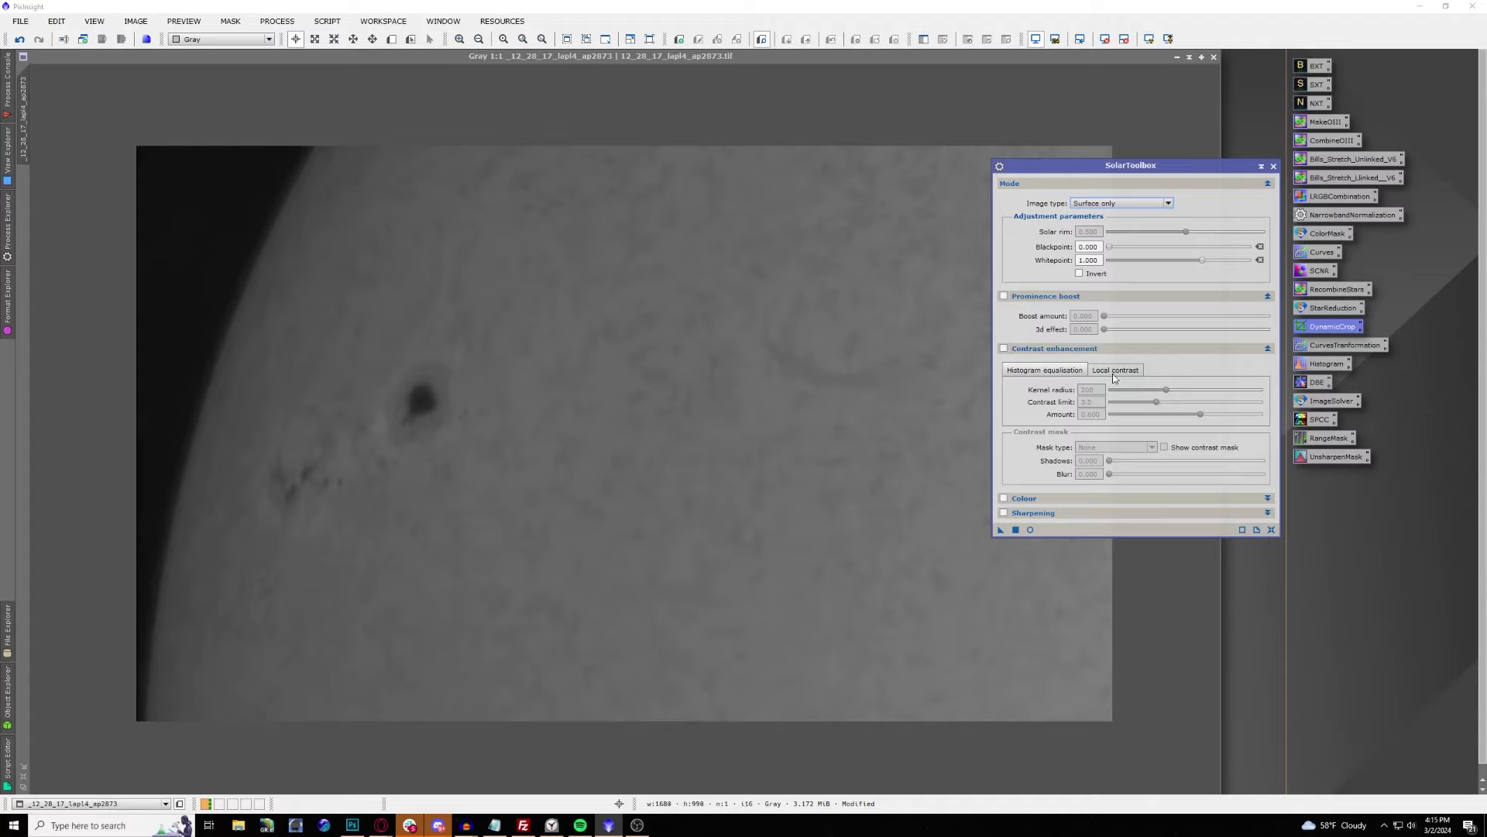
{"action": "left_click", "coordinate": [1022, 350]}
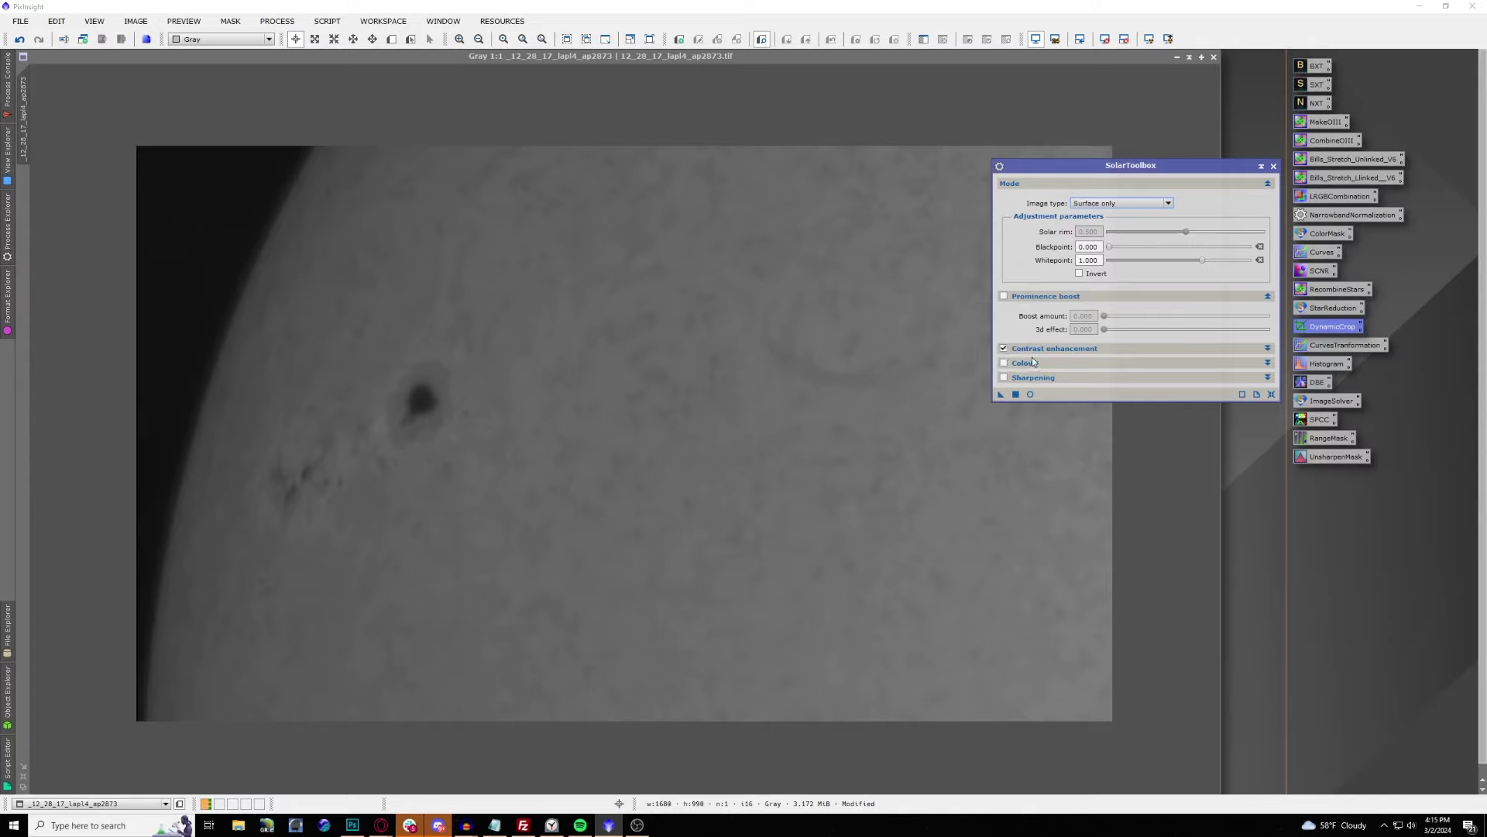
{"action": "left_click", "coordinate": [1004, 348]}
{"action": "left_click", "coordinate": [1122, 372]}
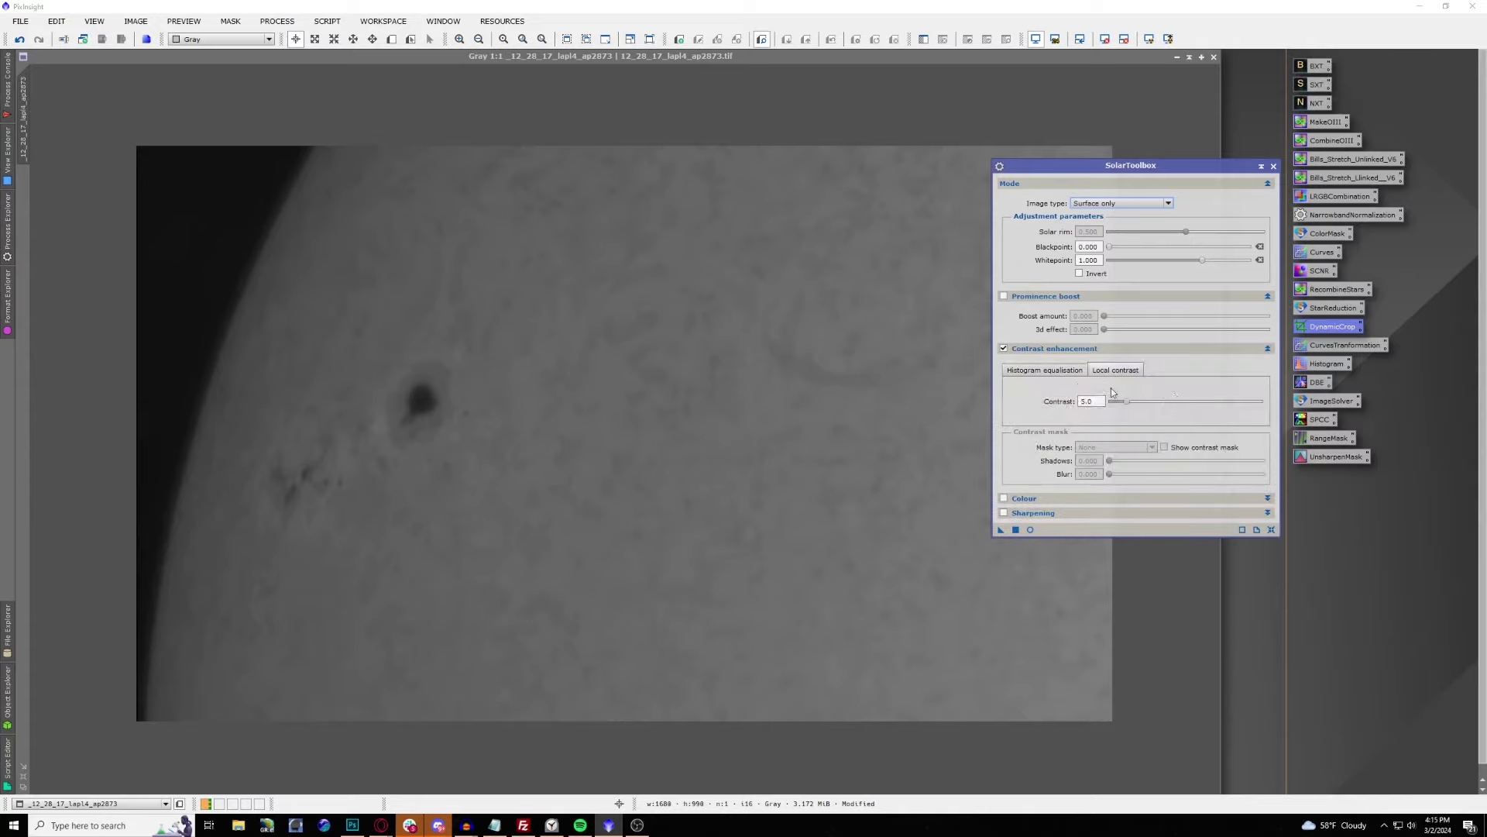
{"action": "left_click", "coordinate": [1004, 348]}
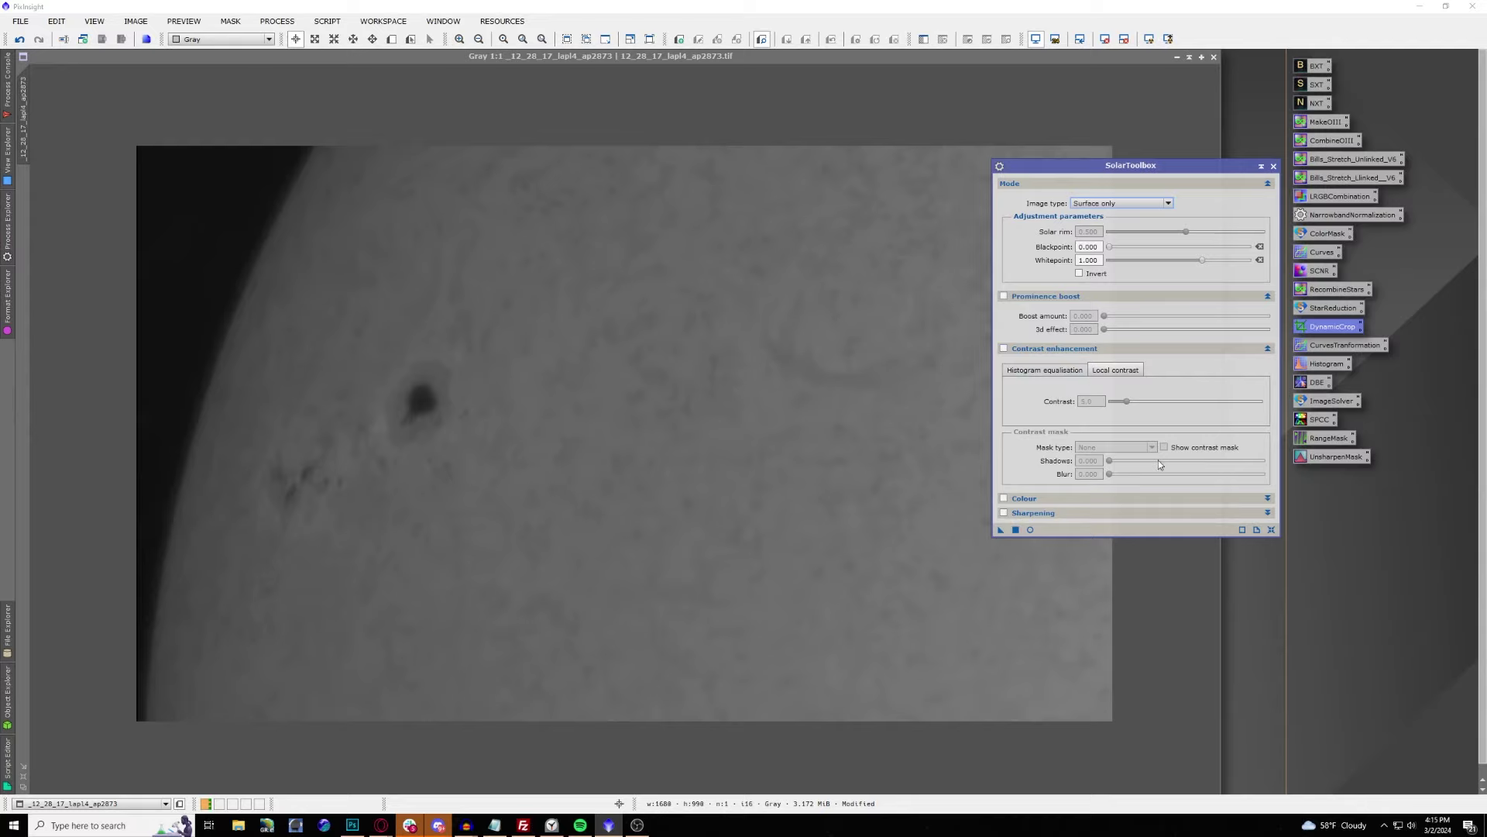
Expand the Colour and Sharpening sections, moving the SolarToolbox panel higher.
{"action": "left_click", "coordinate": [1267, 498]}
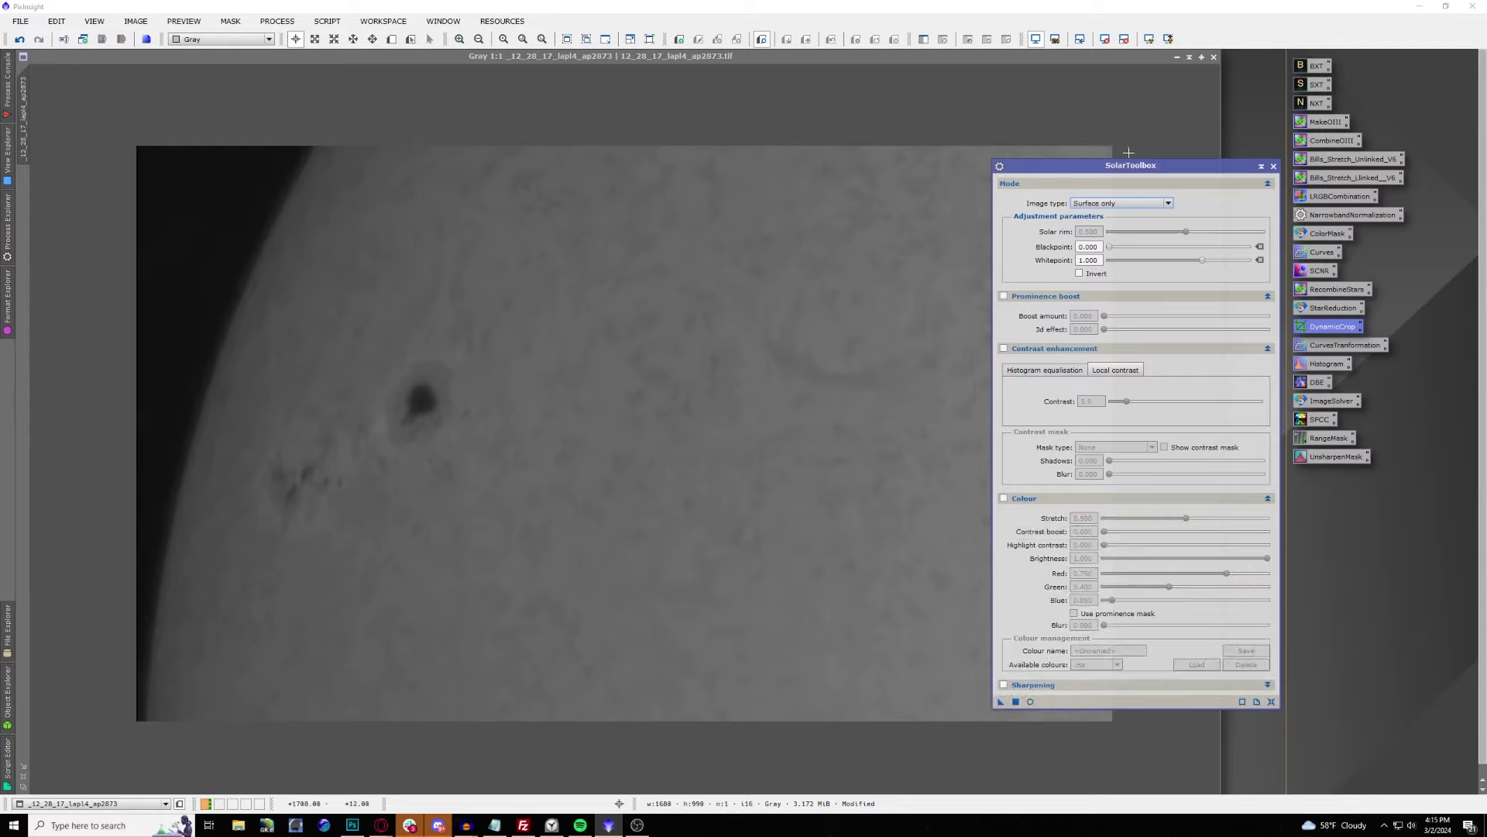
{"action": "left_click_drag", "start_coordinate": [1139, 166], "coordinate": [1141, 106]}
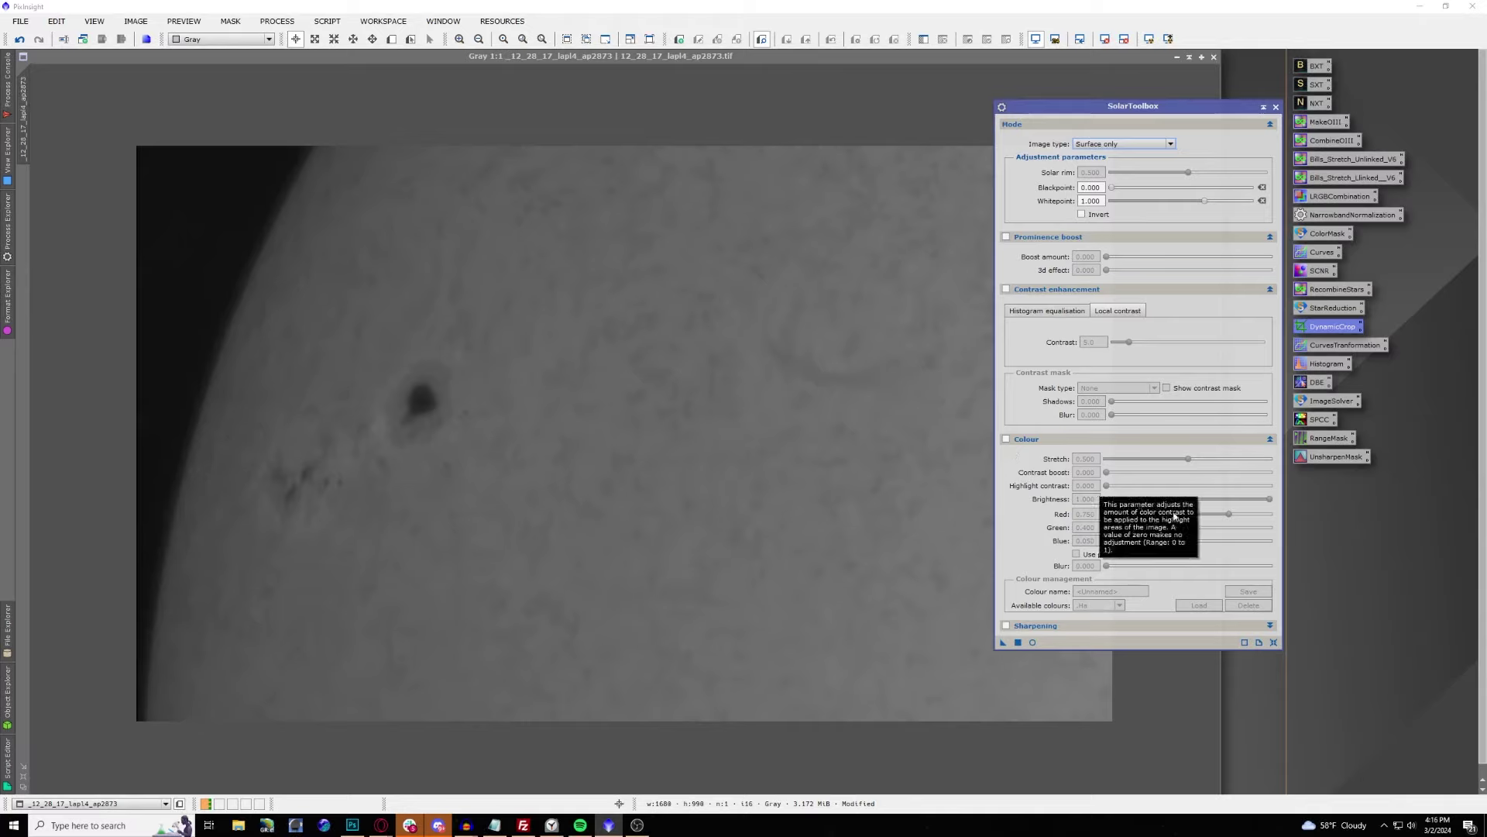
{"action": "left_click", "coordinate": [1271, 624]}
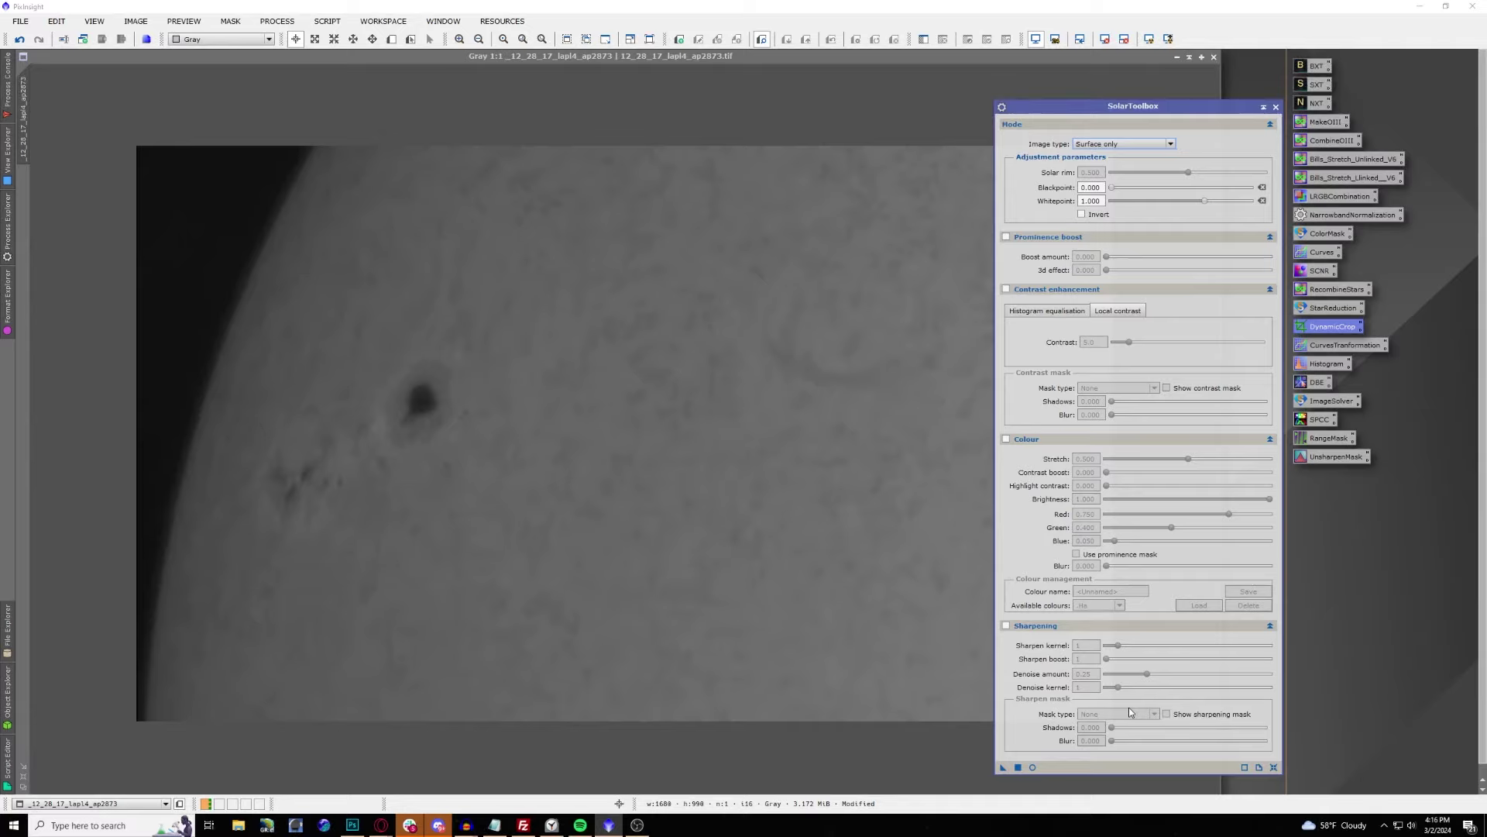
Open the real-time preview and set Image type to Surface and prominence.
{"action": "left_click", "coordinate": [1032, 767]}
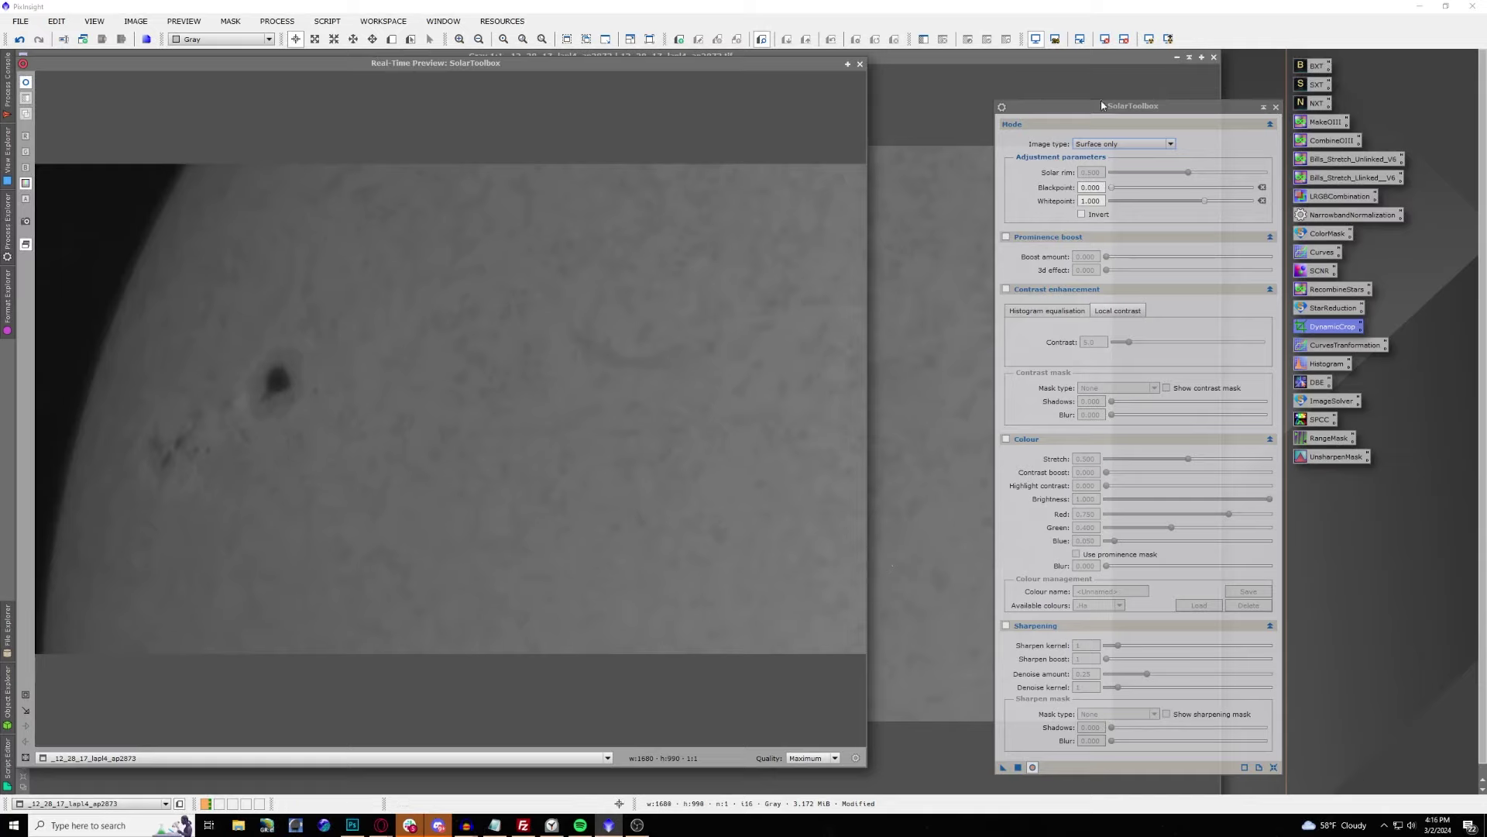
{"action": "left_click_drag", "start_coordinate": [1103, 102], "coordinate": [1008, 66]}
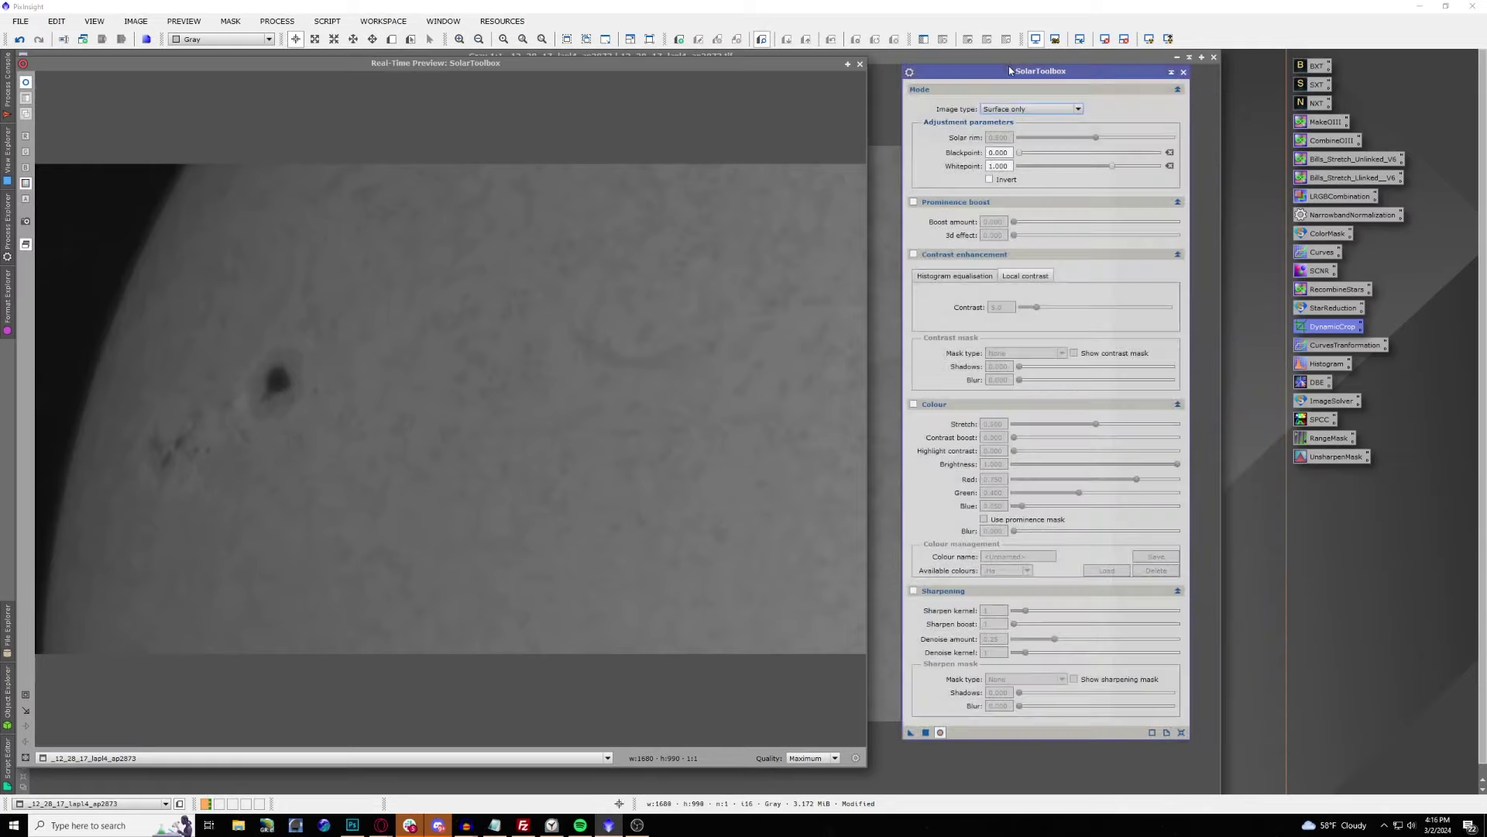
{"action": "left_click", "coordinate": [1000, 111]}
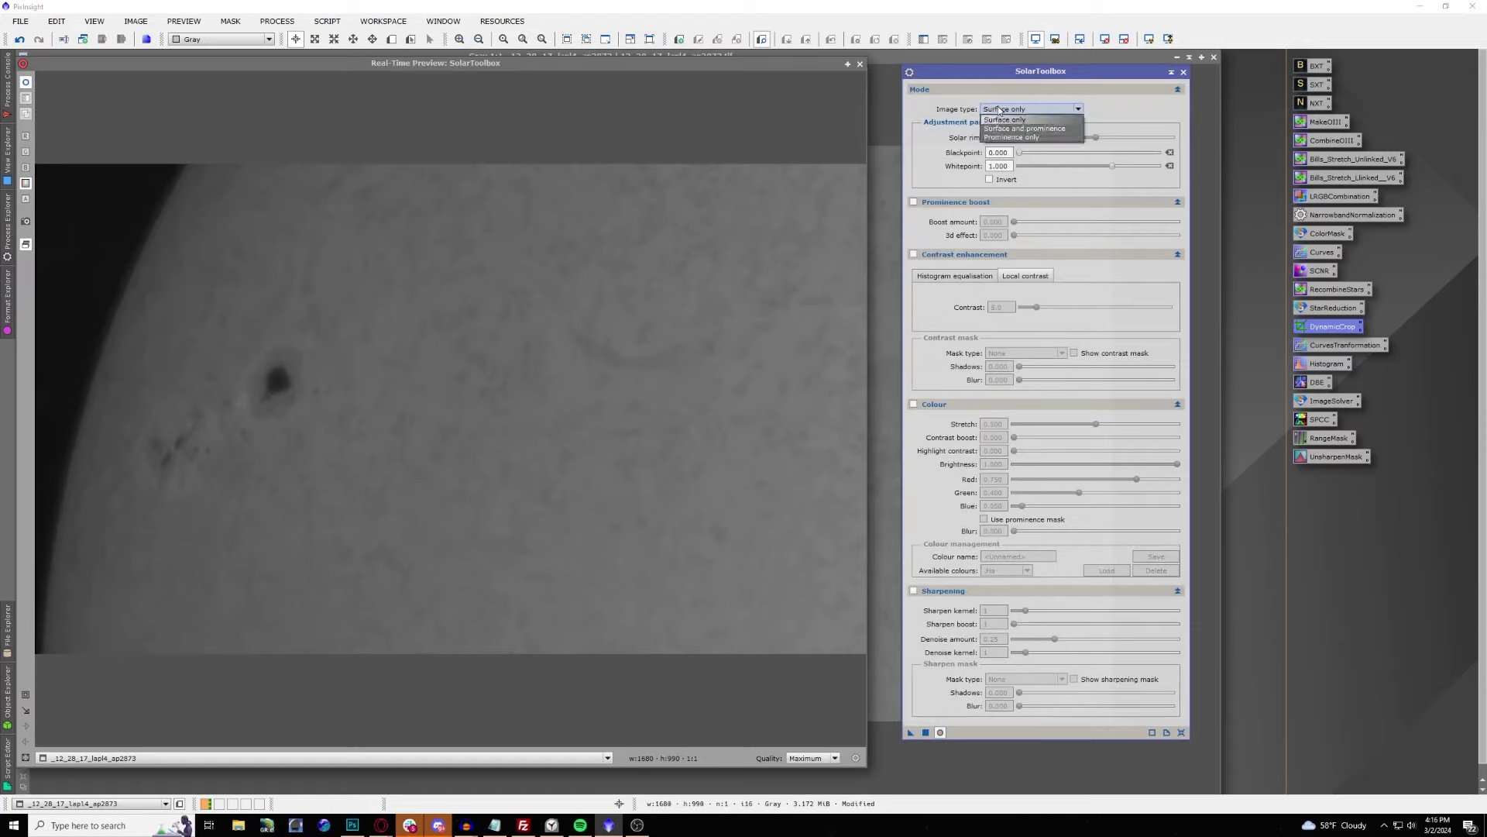
{"action": "left_click", "coordinate": [1032, 129]}
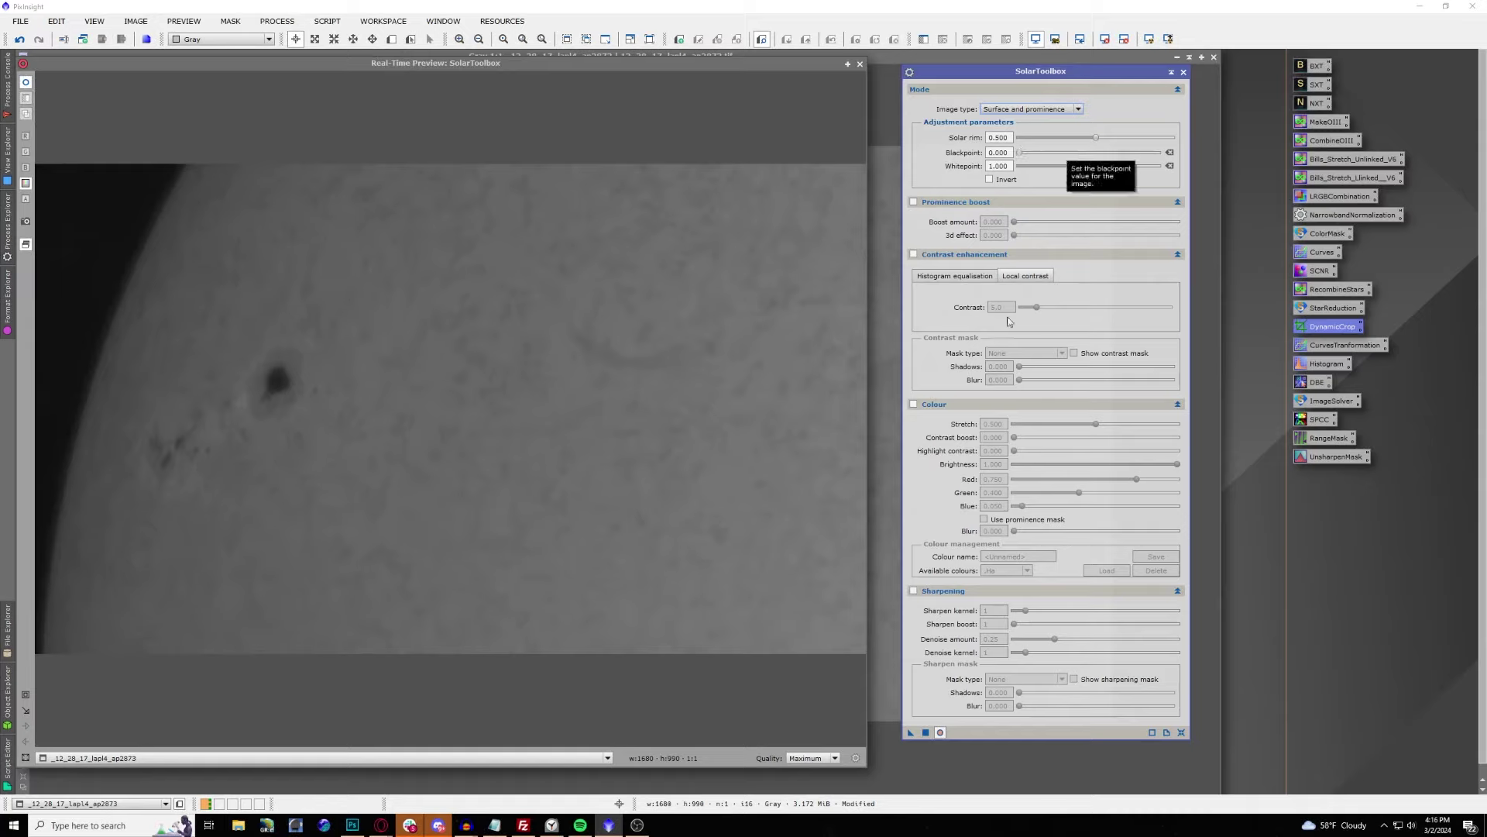
Enable Colour to tint the sun orange (red 0.750, green 0.400, blue 0.050).
{"action": "left_click", "coordinate": [914, 404]}
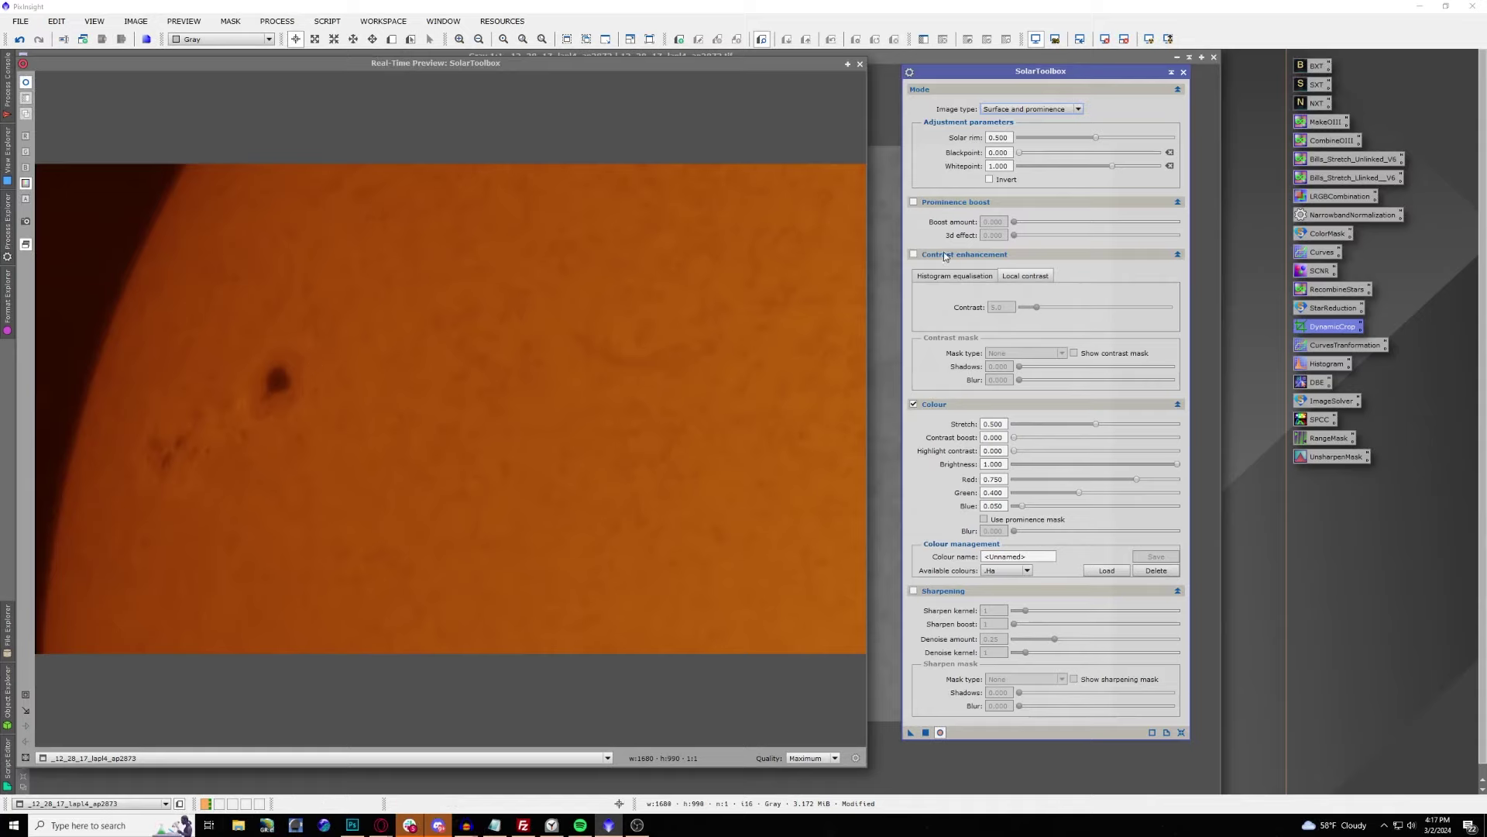
Enable histogram-equalisation contrast enhancement with kernel radius 259 and contrast limit 4.1.
{"action": "left_click", "coordinate": [913, 254]}
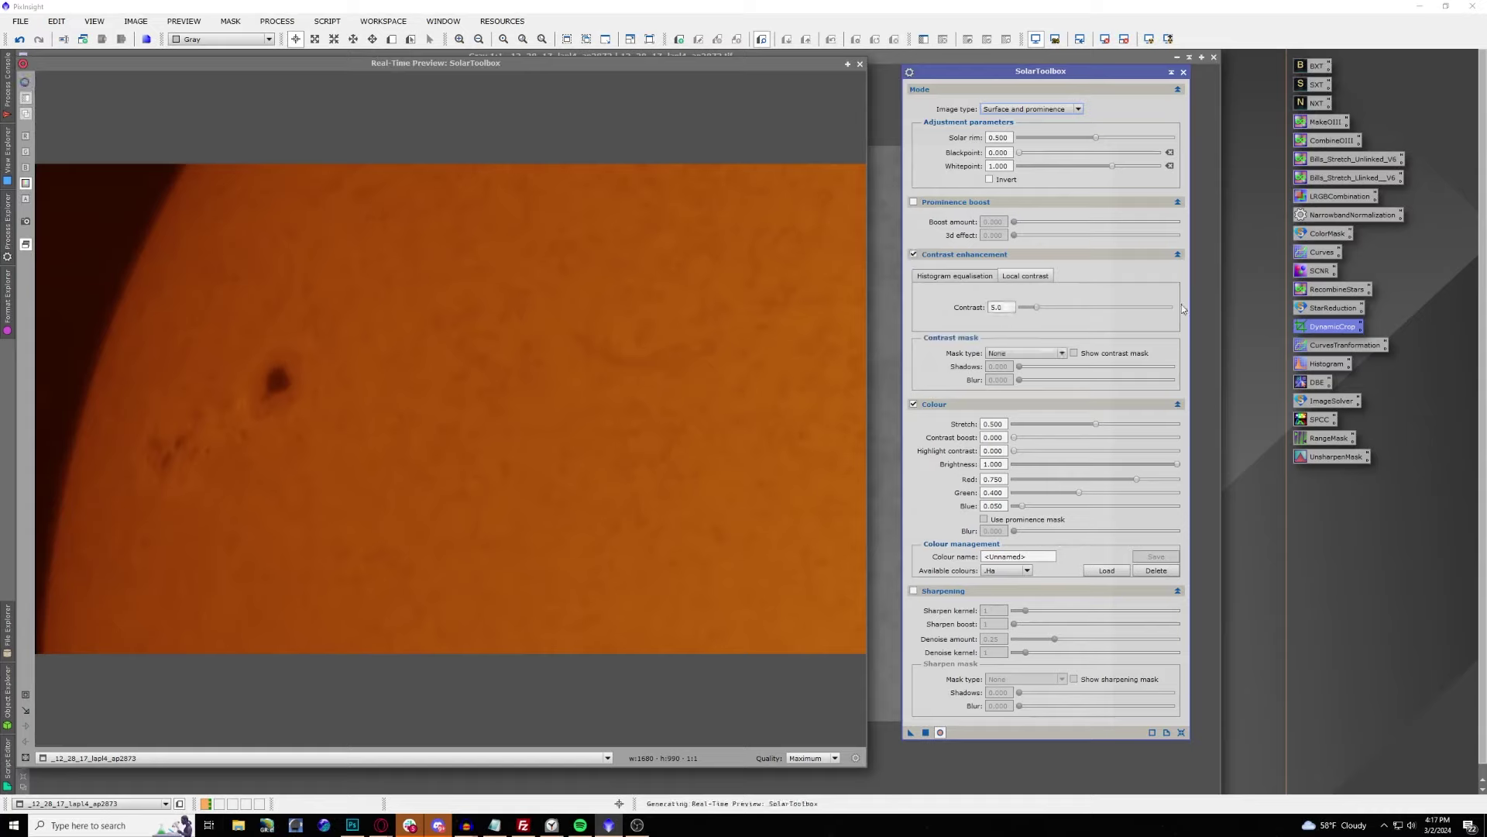
{"action": "left_click", "coordinate": [943, 281]}
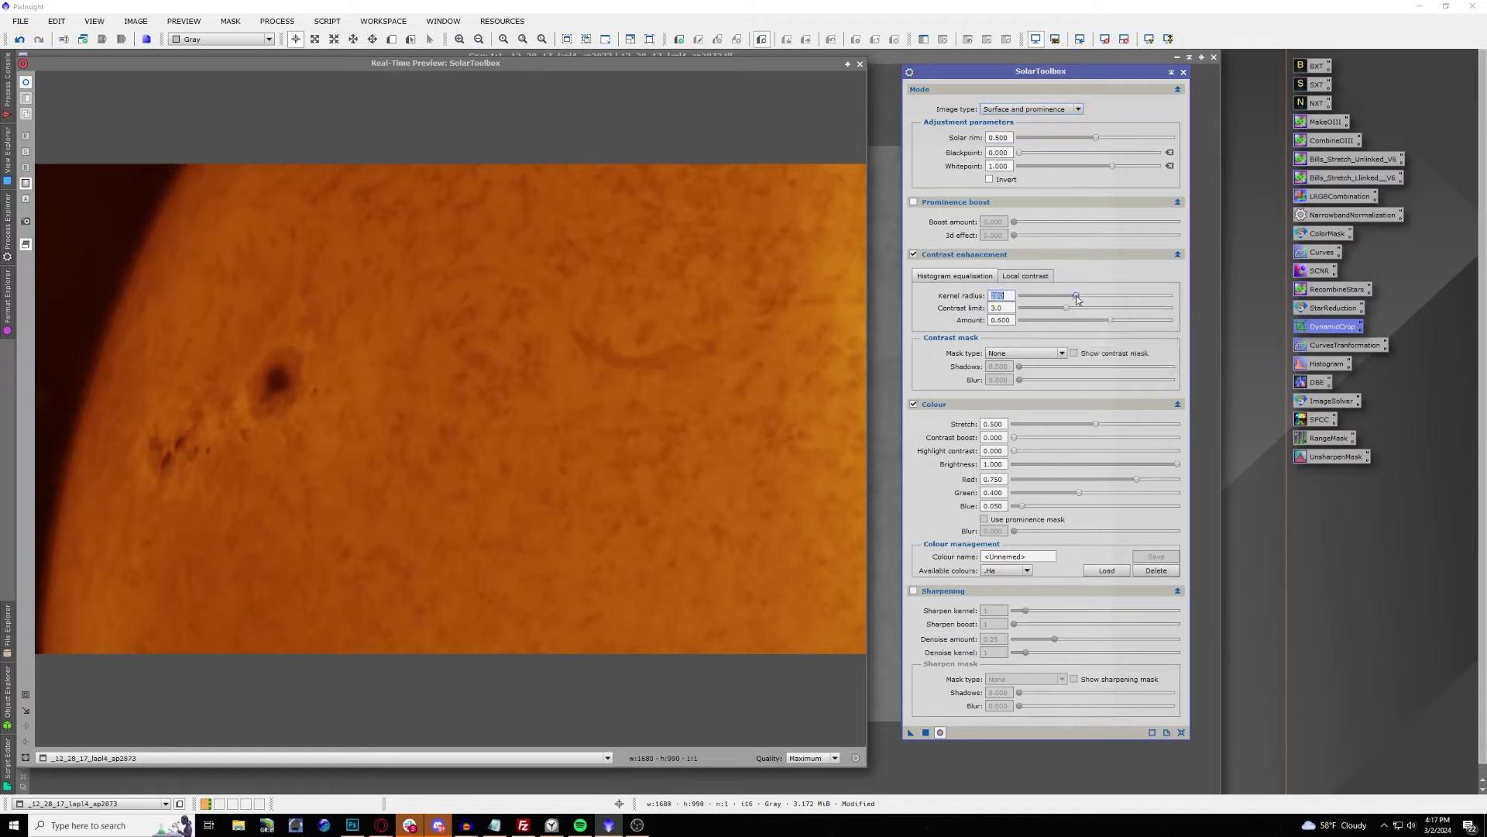
{"action": "mouse_move", "coordinate": [1077, 298]}
{"action": "left_mouse_down"}
{"action": "mouse_move", "coordinate": [1094, 296]}
{"action": "mouse_move", "coordinate": [1084, 313]}
{"action": "left_mouse_up"}
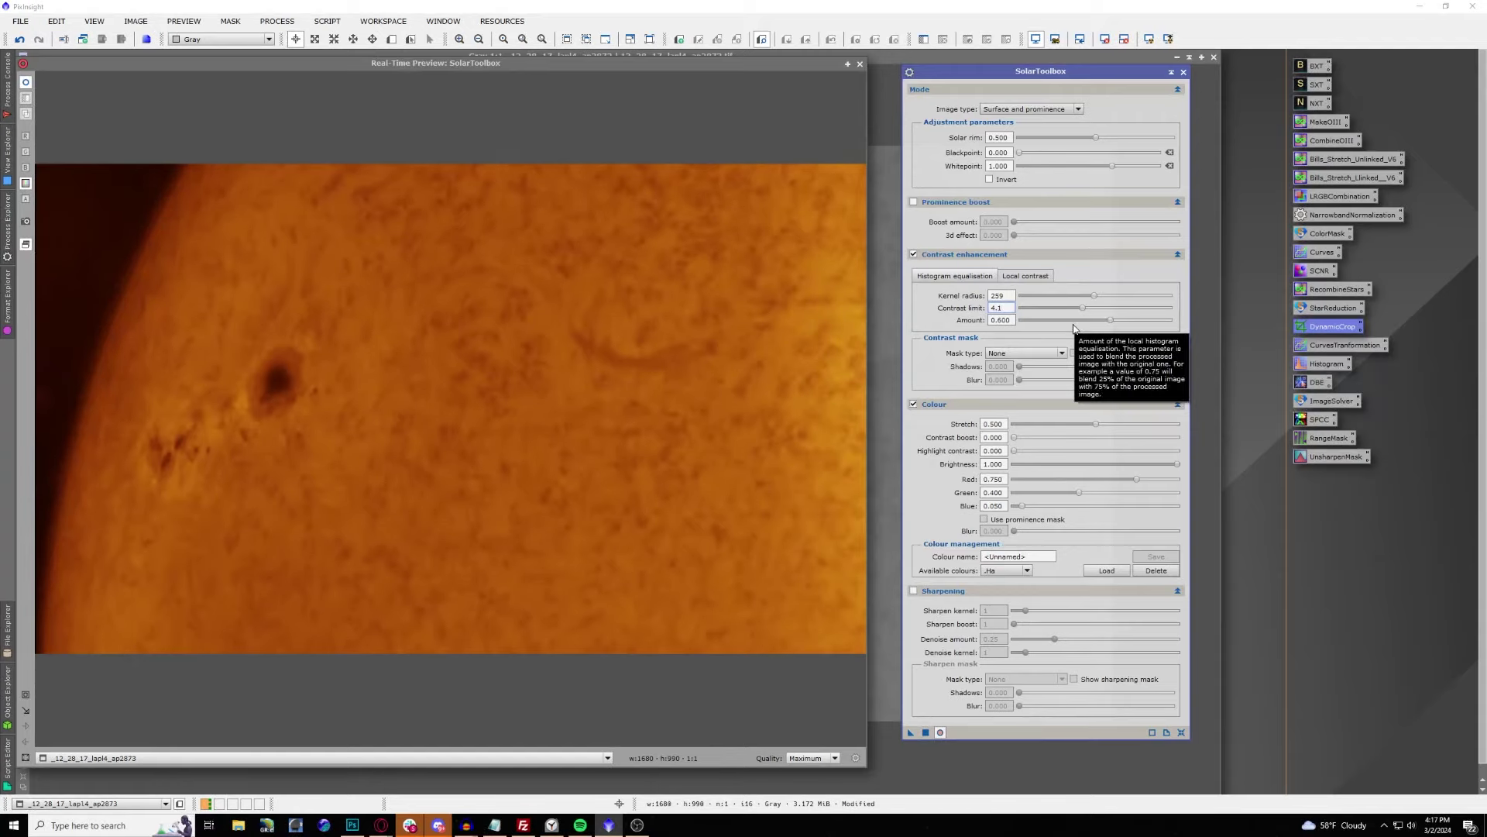
Enable Prominence boost with boost amount 0.240 and 3d effect 0.510.
{"action": "left_click", "coordinate": [913, 201]}
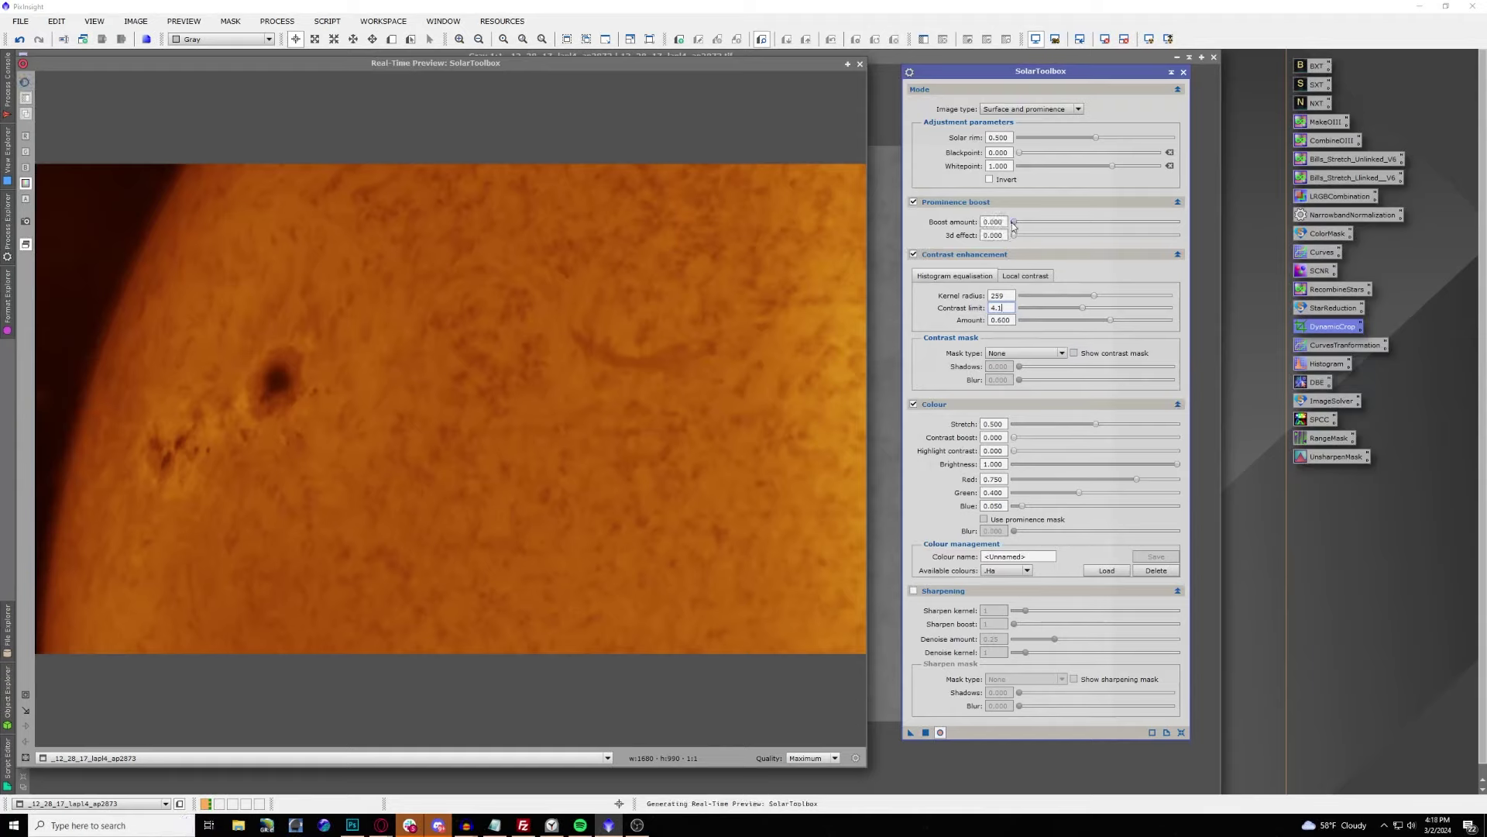
{"action": "left_click_drag", "start_coordinate": [1013, 223], "coordinate": [1052, 223]}
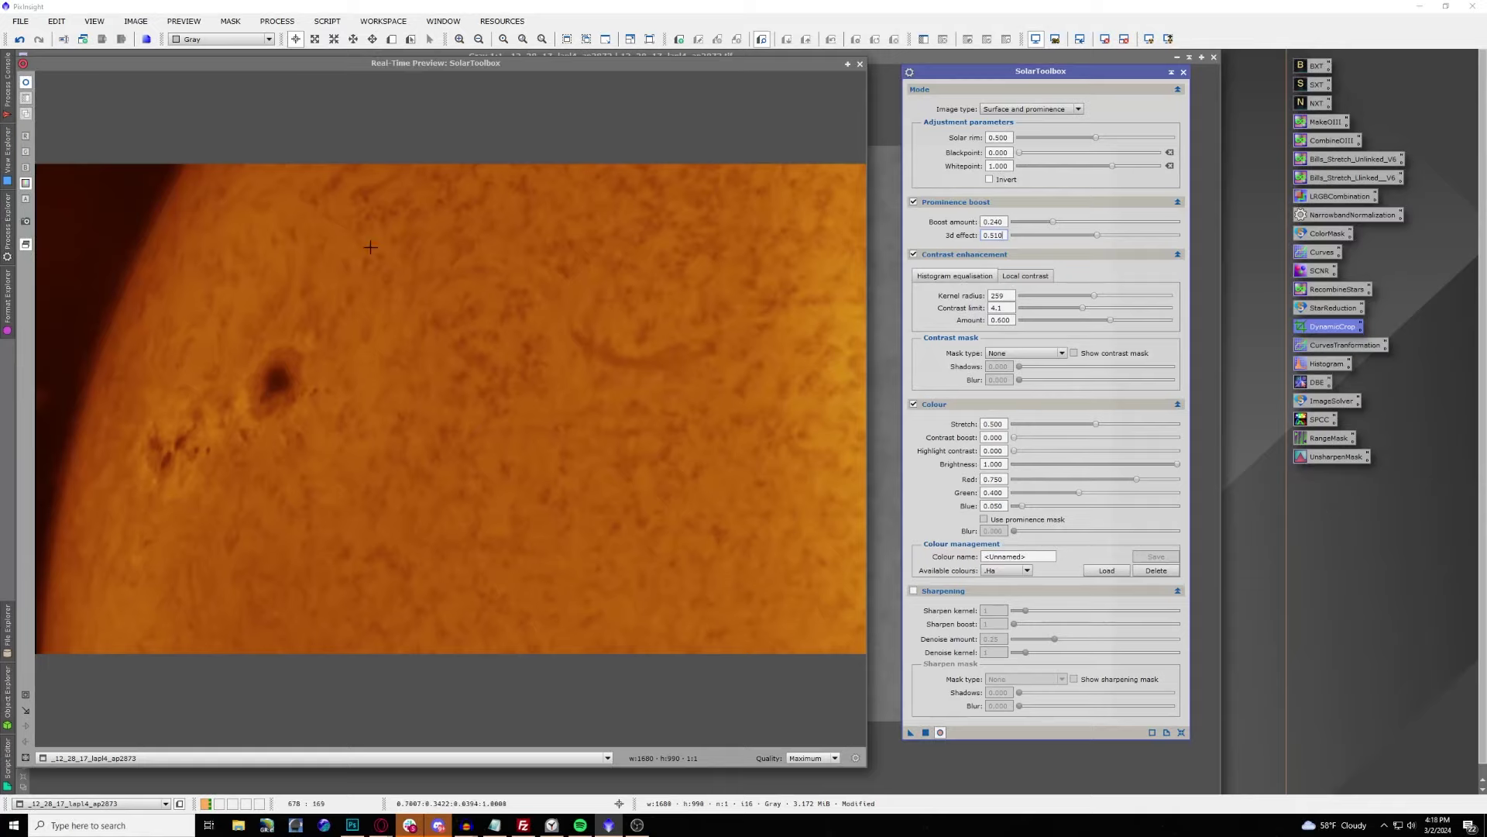
Try blackpoint 0.050, return it to 0.000, and raise solar rim to 0.690.
{"action": "left_click", "coordinate": [1020, 153]}
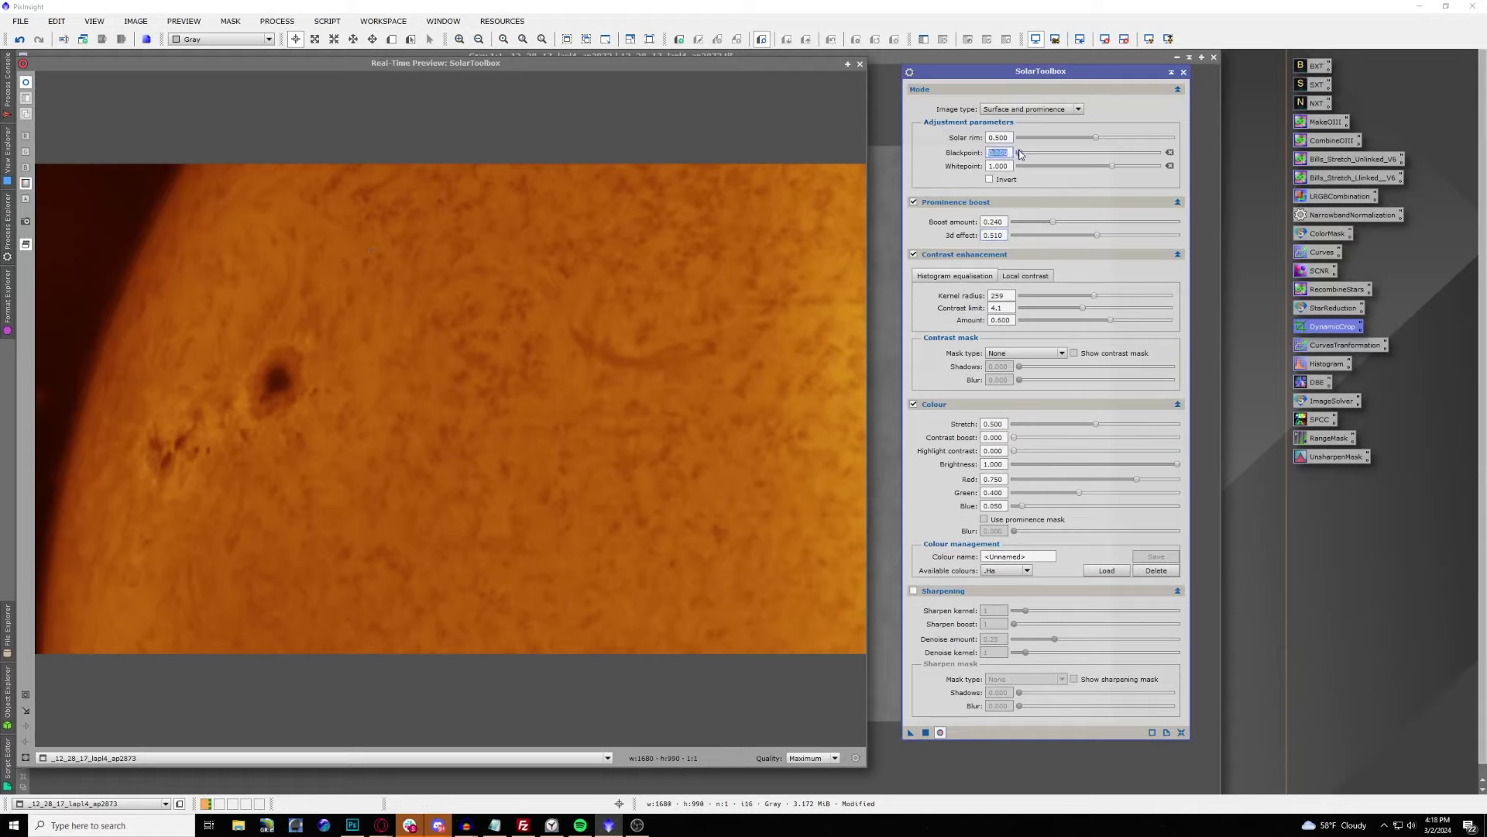
{"action": "left_click_drag", "start_coordinate": [1020, 153], "coordinate": [1025, 153]}
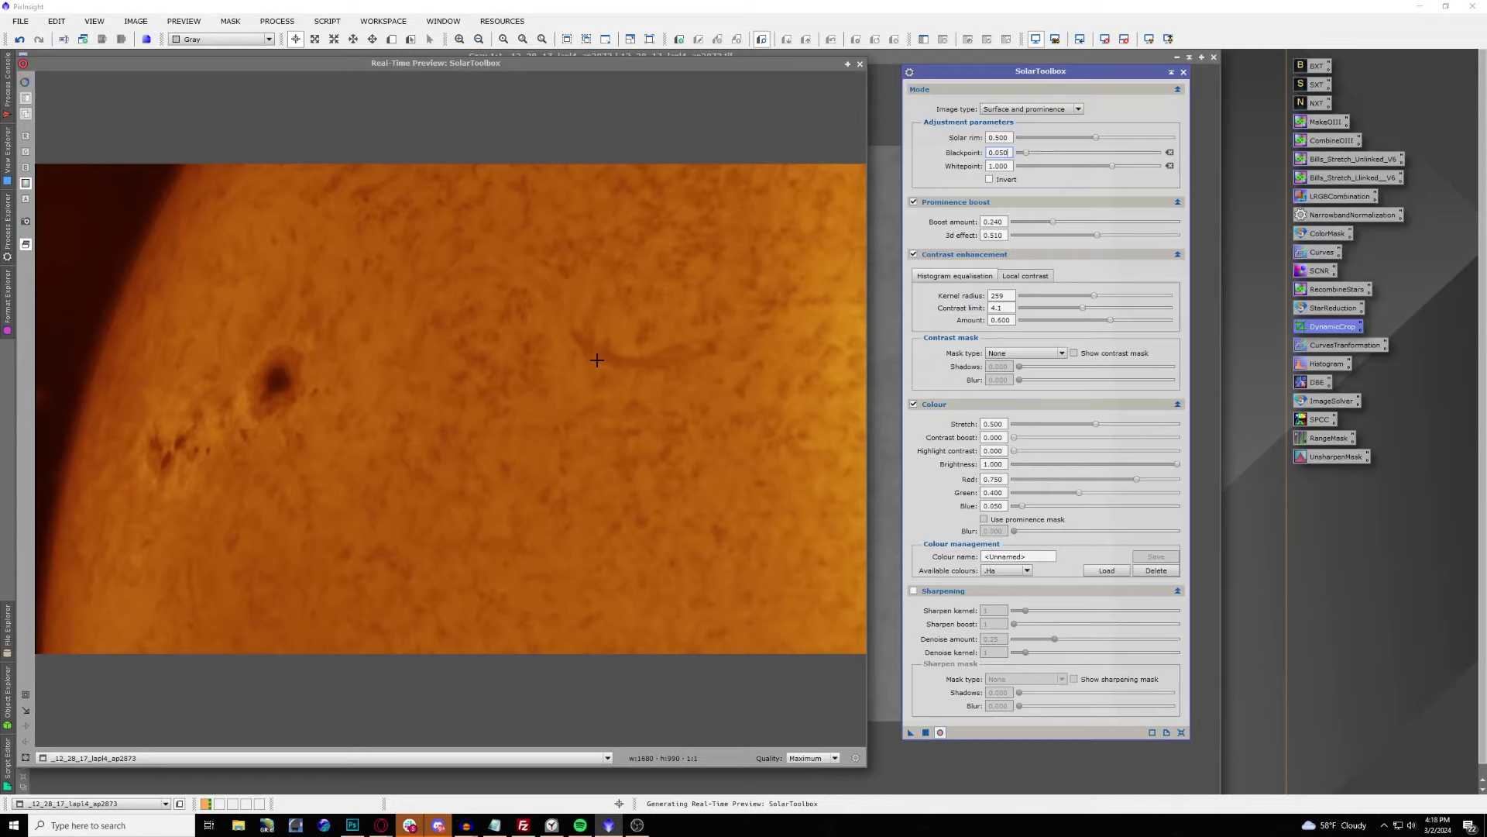
{"action": "left_click", "coordinate": [1029, 157]}
{"action": "left_click_drag", "start_coordinate": [1029, 156], "coordinate": [1129, 140]}
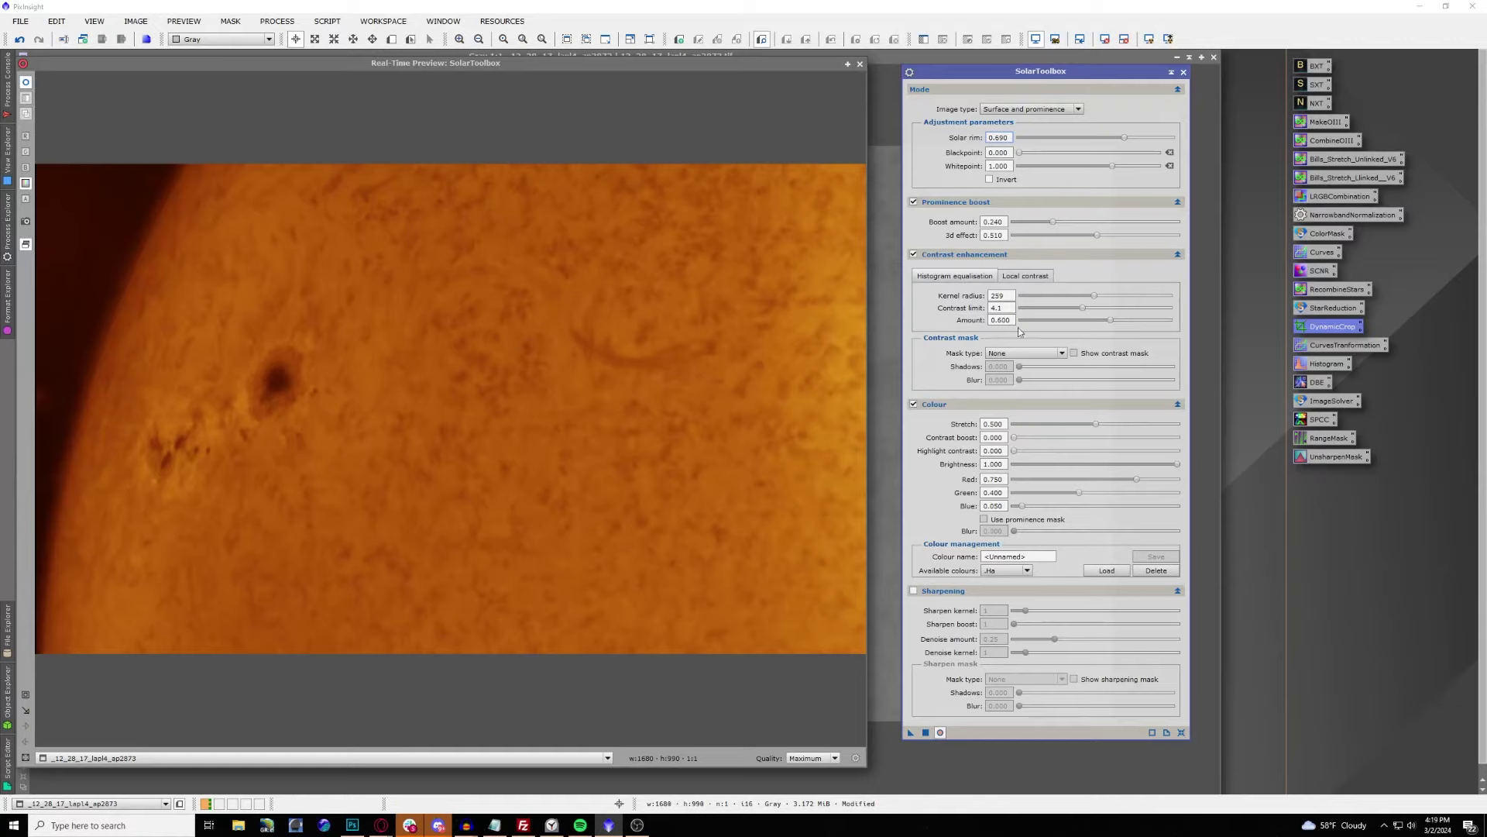
Use a Surface and prom contrast mask with shadows 0.060, briefly previewing the mask.
{"action": "left_click", "coordinate": [1018, 354]}
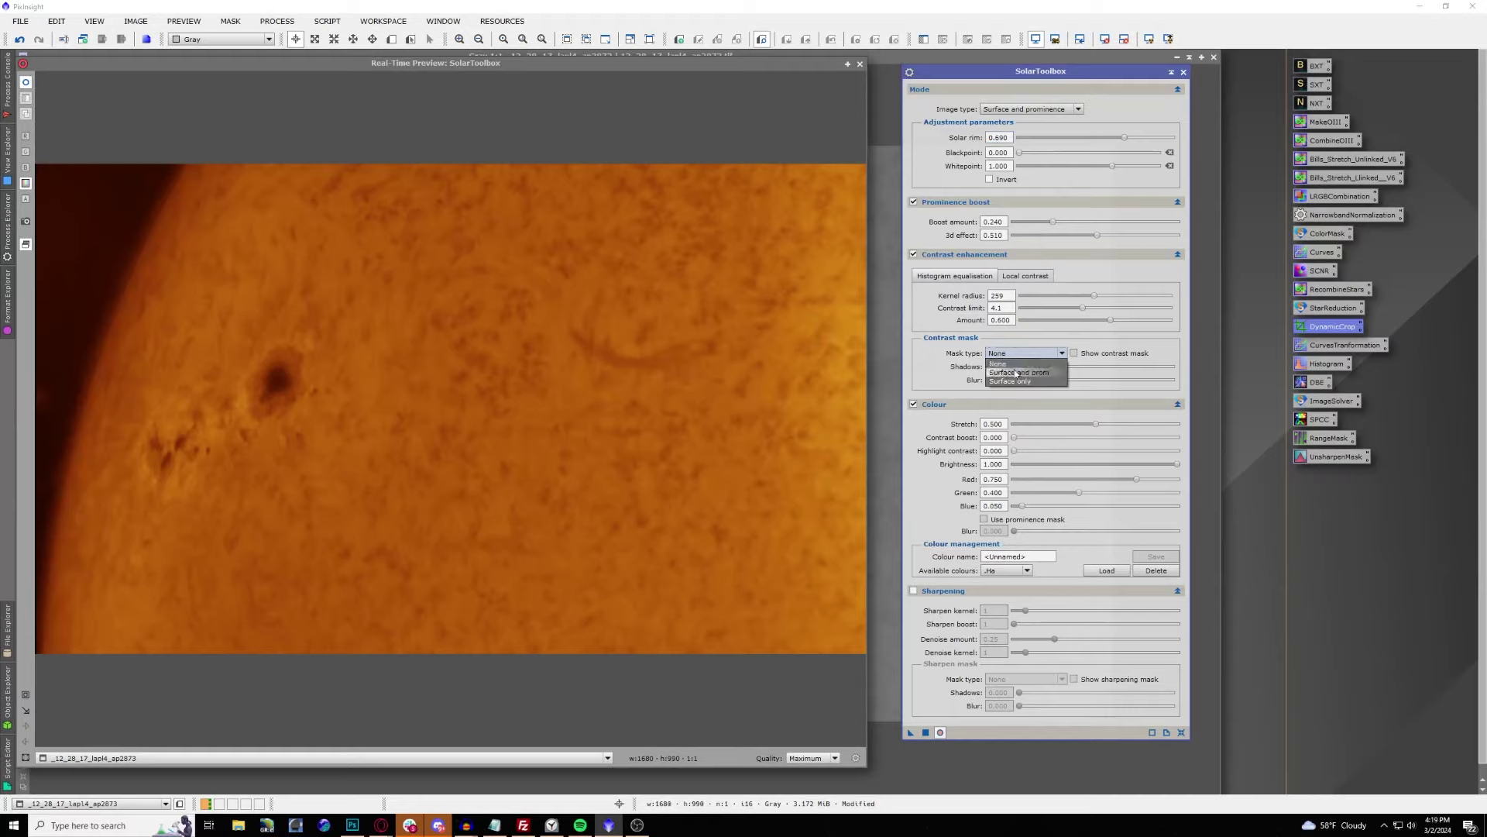
{"action": "left_click", "coordinate": [1019, 372]}
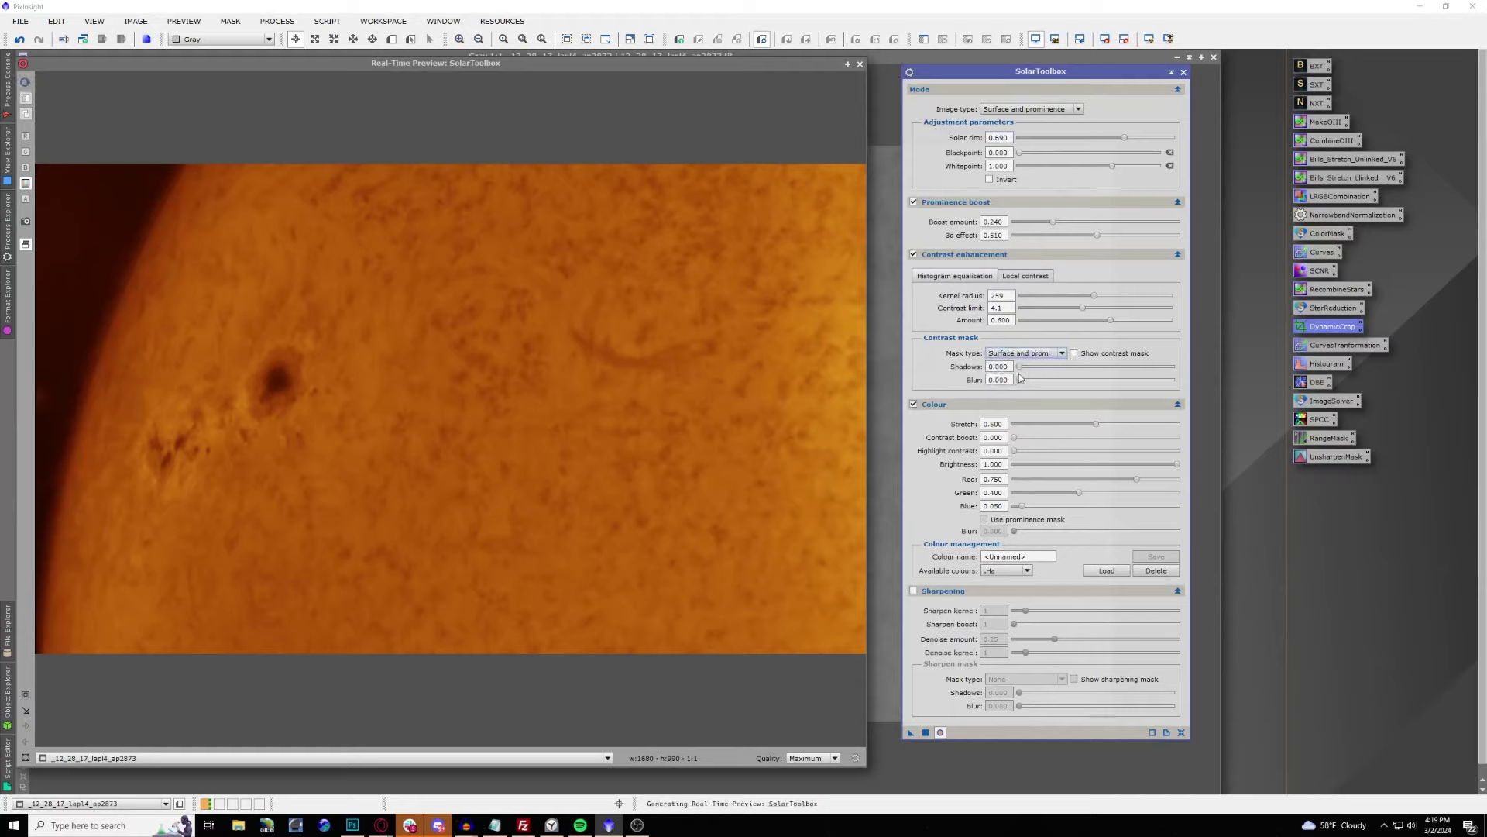
{"action": "mouse_move", "coordinate": [1022, 368]}
{"action": "left_mouse_down"}
{"action": "mouse_move", "coordinate": [1060, 372]}
{"action": "mouse_move", "coordinate": [1031, 380]}
{"action": "left_mouse_up"}
{"action": "left_click", "coordinate": [1073, 353]}
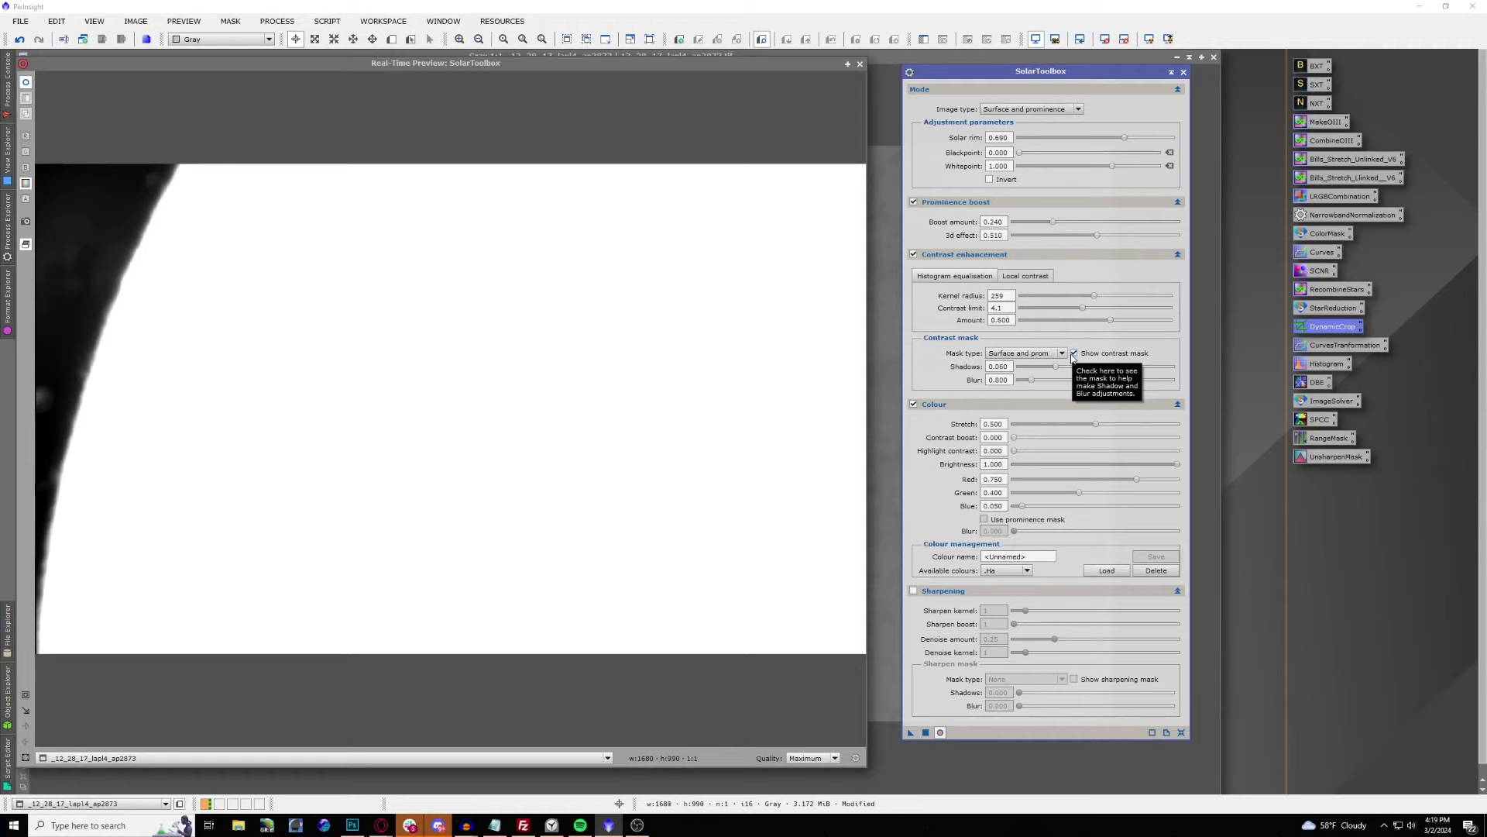
{"action": "left_click", "coordinate": [1073, 354]}
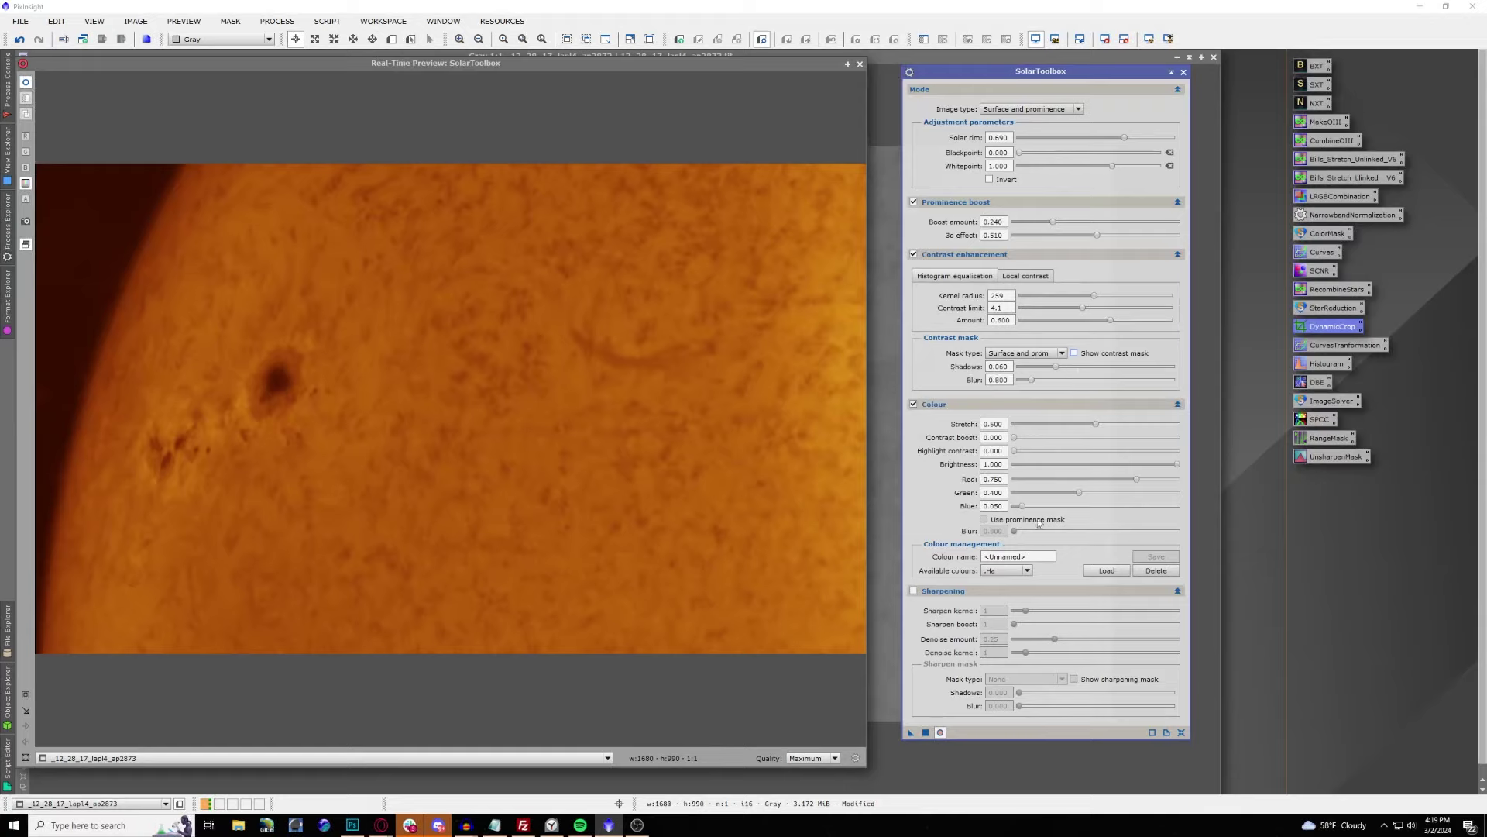
Enable sharpening with a Surface and prominence mask, shadows 0.080 and blur 1.200, with the mask preview hidden.
{"action": "left_click", "coordinate": [914, 592]}
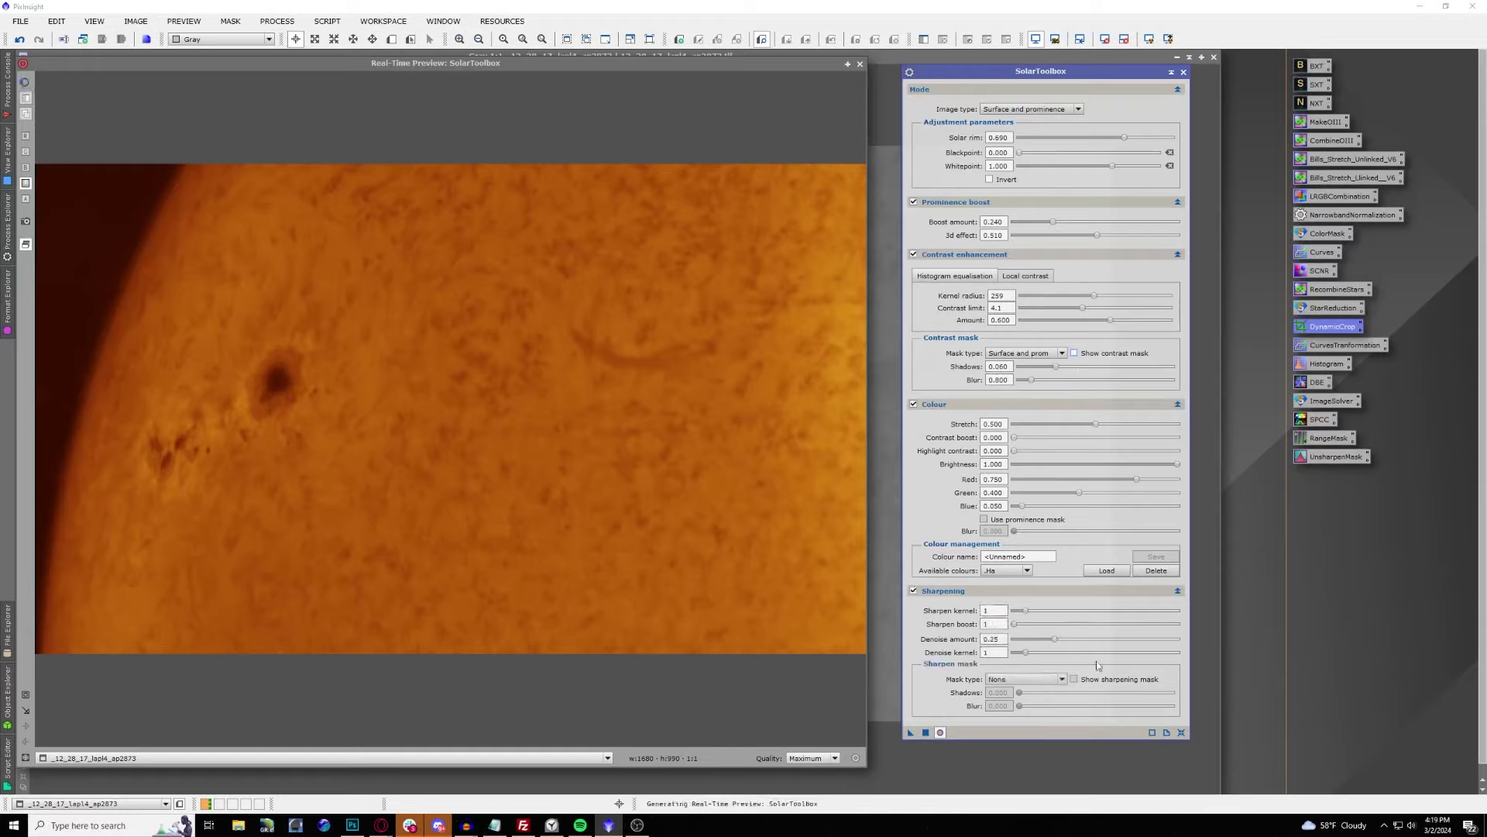
{"action": "left_click", "coordinate": [1020, 681]}
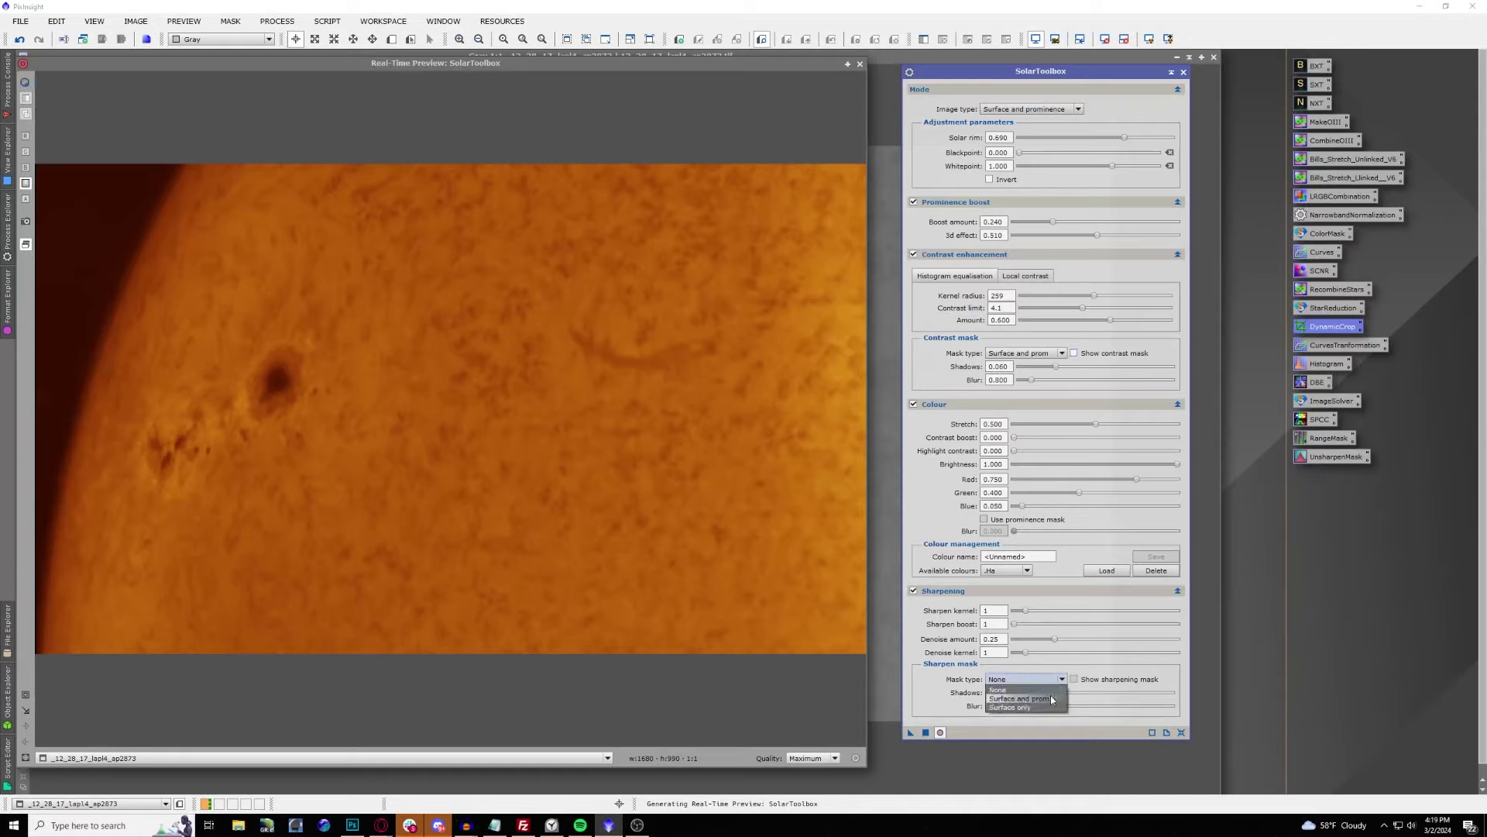
{"action": "left_click", "coordinate": [1056, 705]}
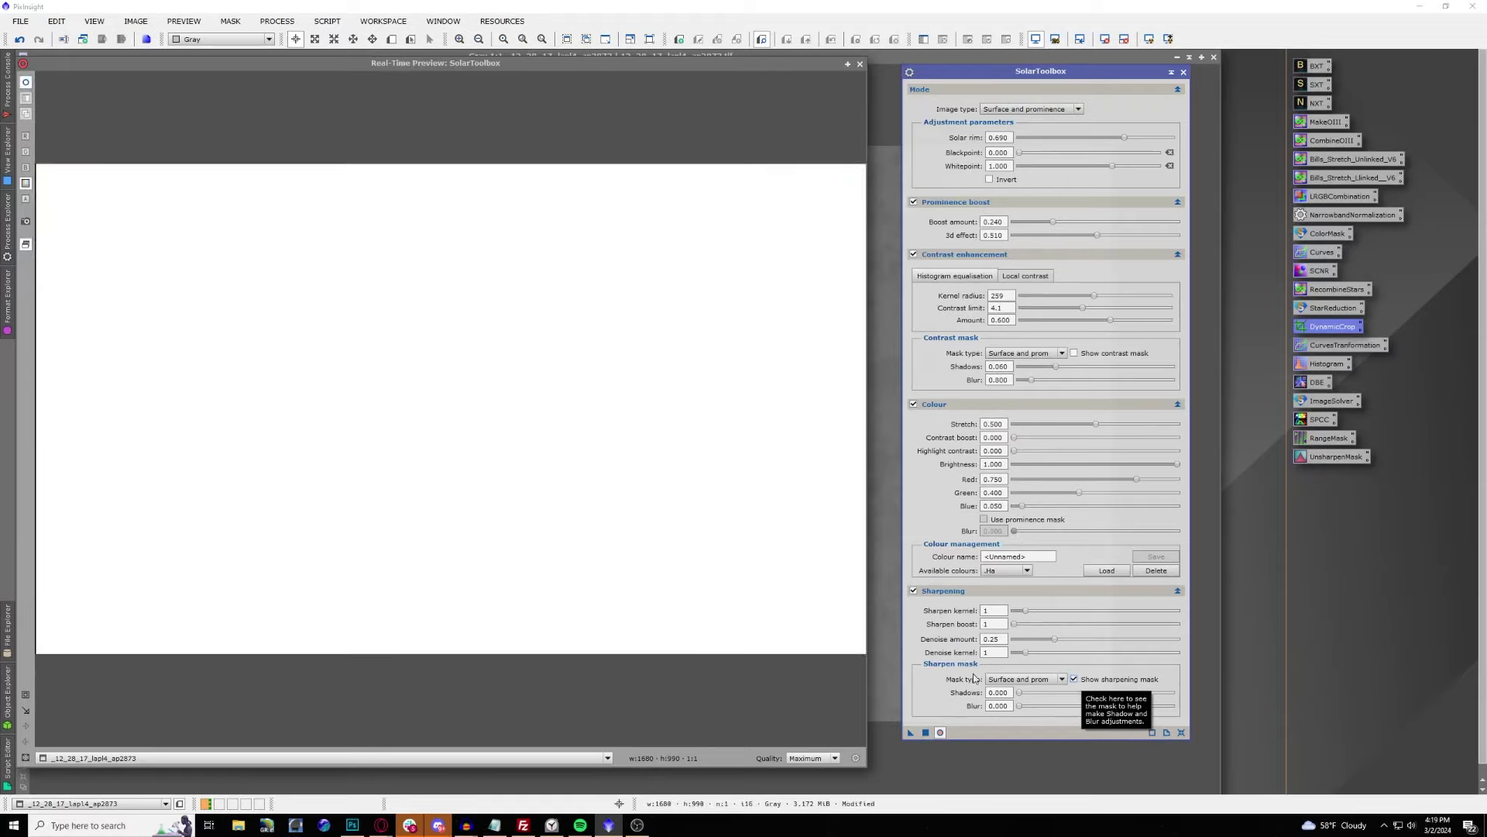
{"action": "left_click_drag", "start_coordinate": [1016, 697], "coordinate": [1042, 698]}
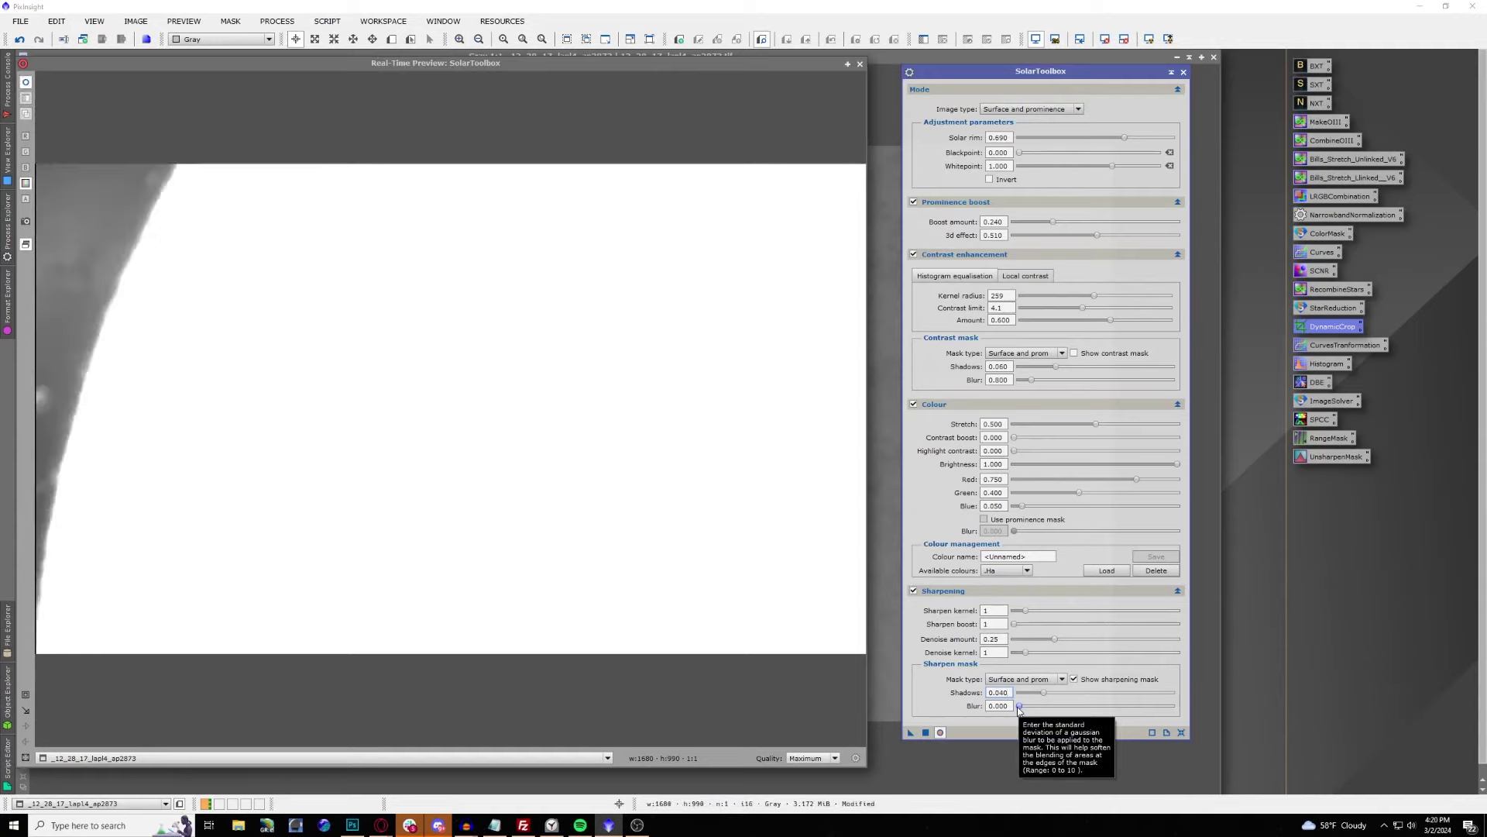
{"action": "left_click_drag", "start_coordinate": [1047, 694], "coordinate": [1075, 694]}
{"action": "left_click", "coordinate": [1021, 706]}
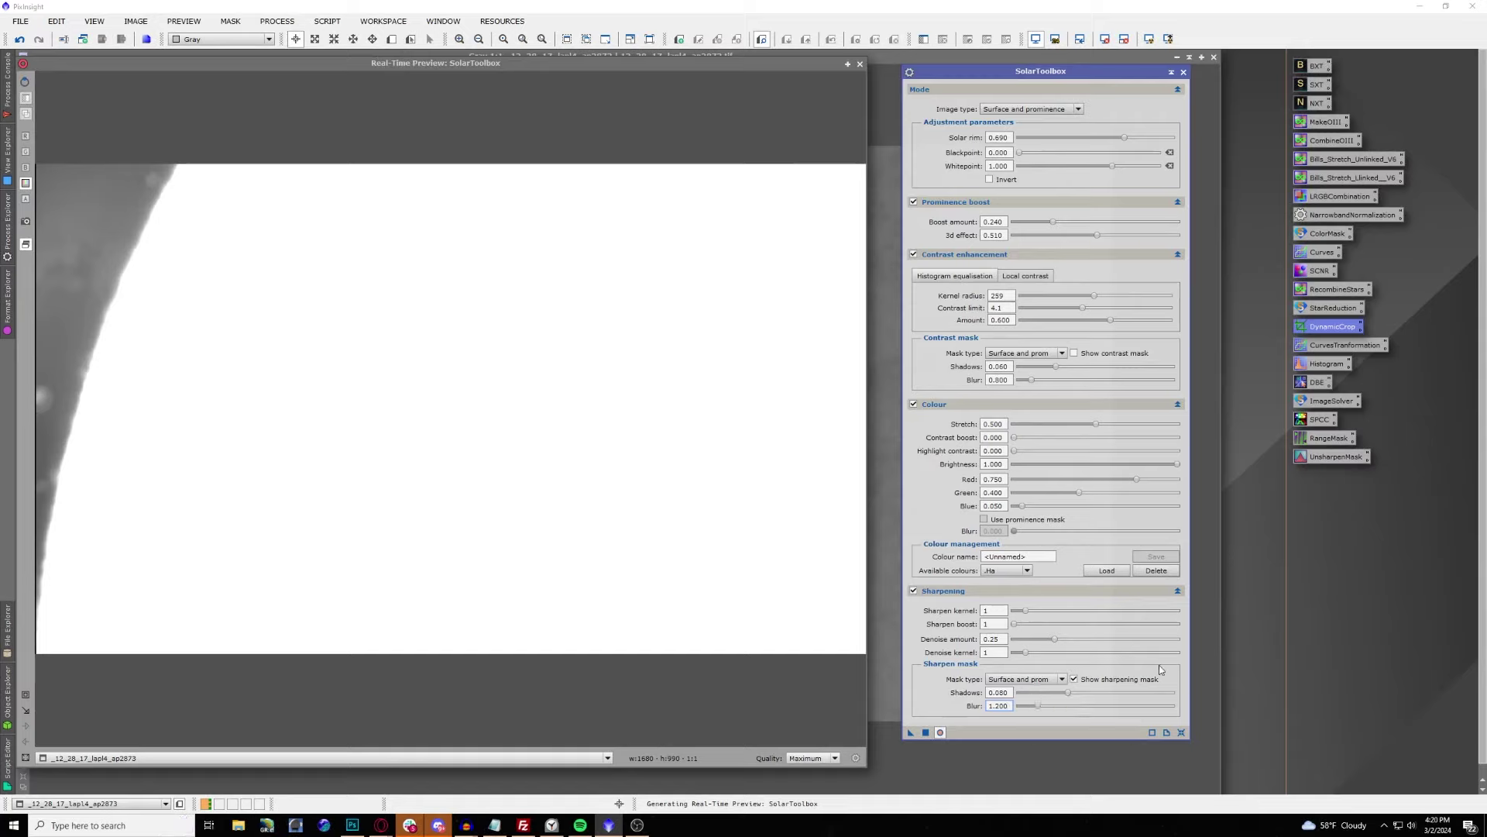
{"action": "left_click", "coordinate": [1074, 679]}
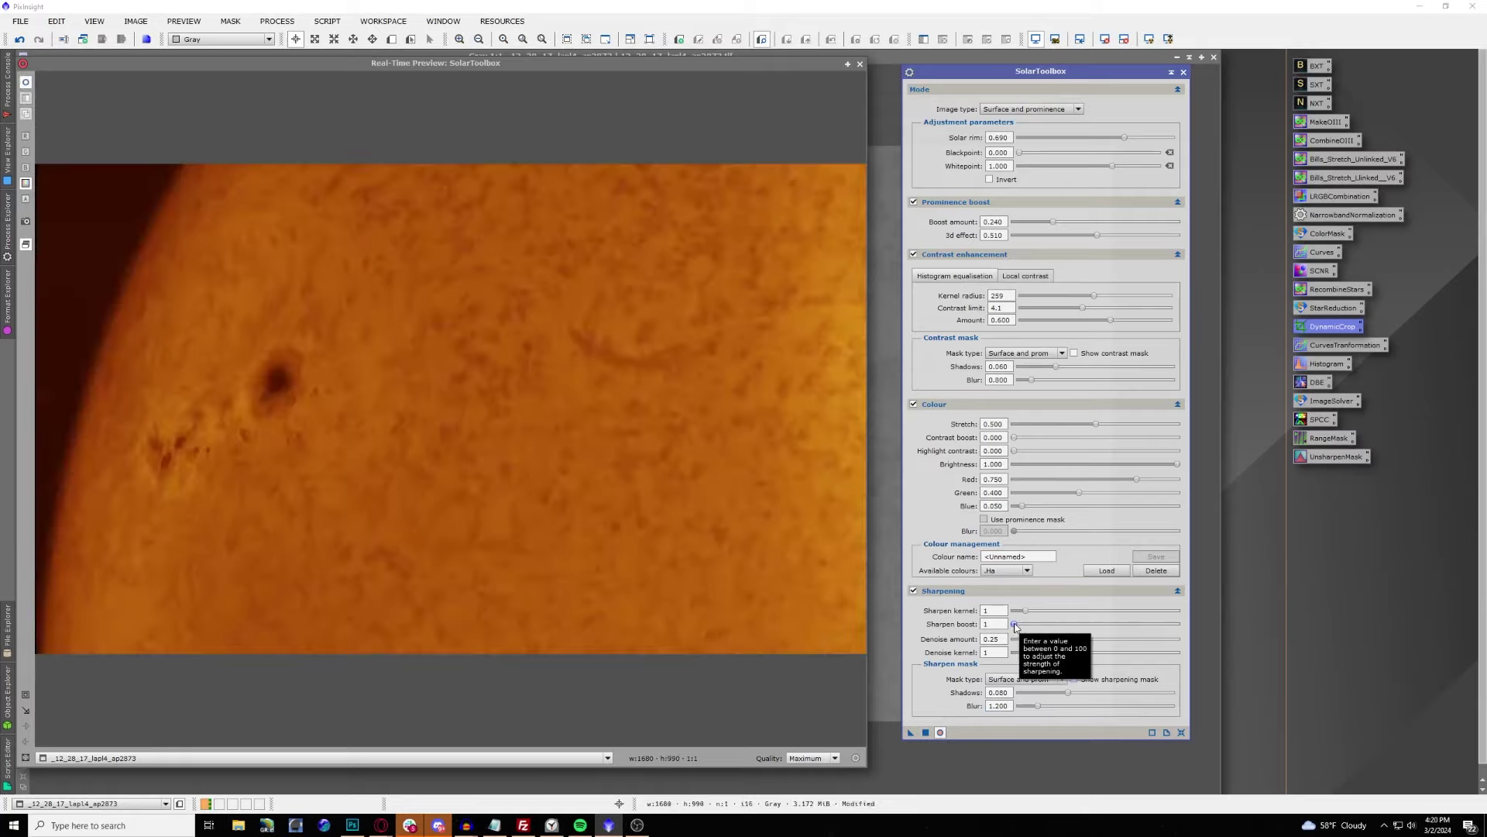
Raise the Sharpen boost to 36 and set the Sharpen kernel to 2.
{"action": "left_click_drag", "start_coordinate": [1016, 628], "coordinate": [1068, 626]}
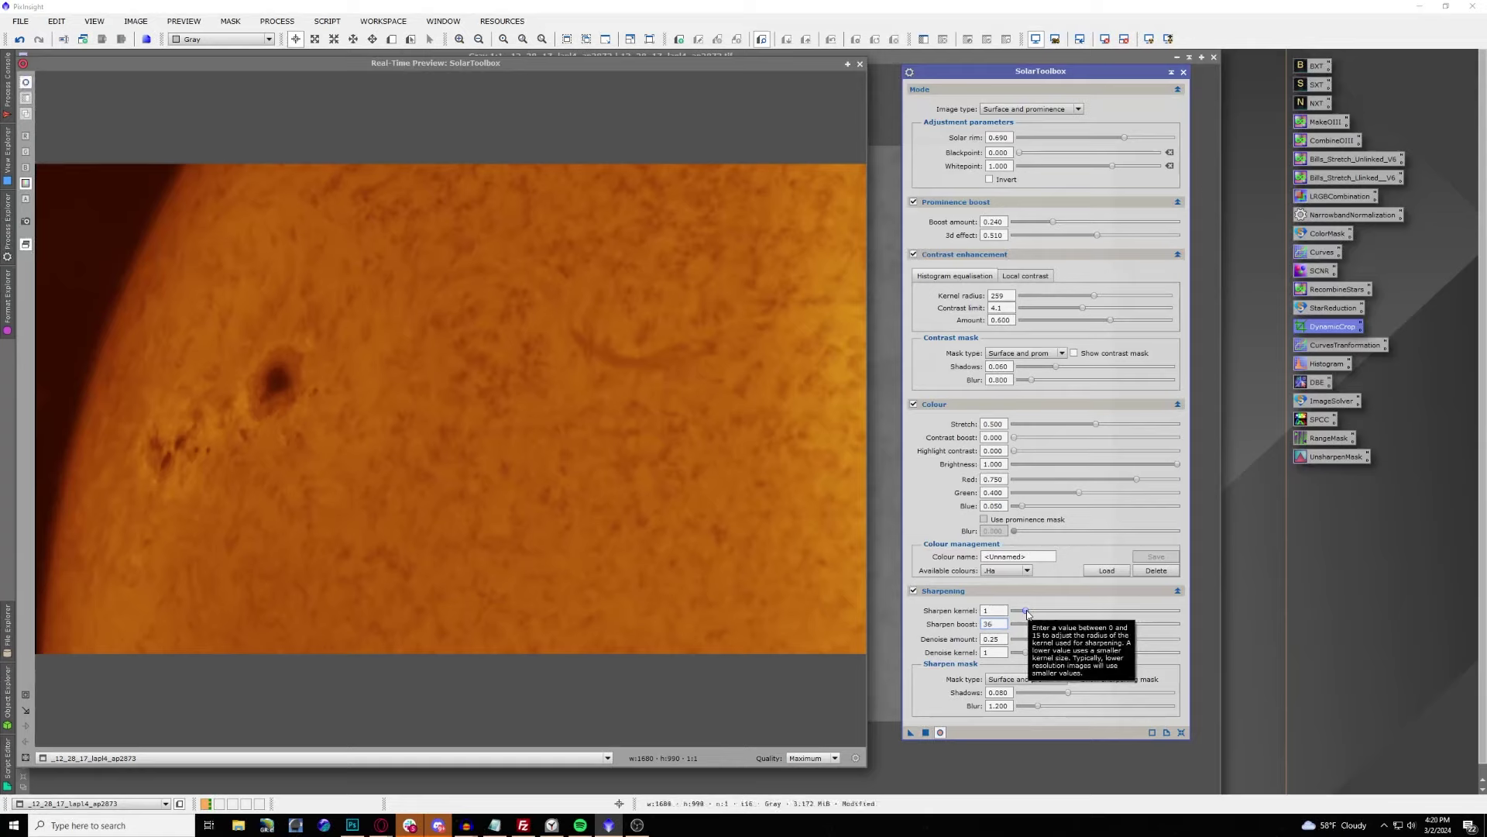
{"action": "left_click_drag", "start_coordinate": [1027, 614], "coordinate": [1050, 613]}
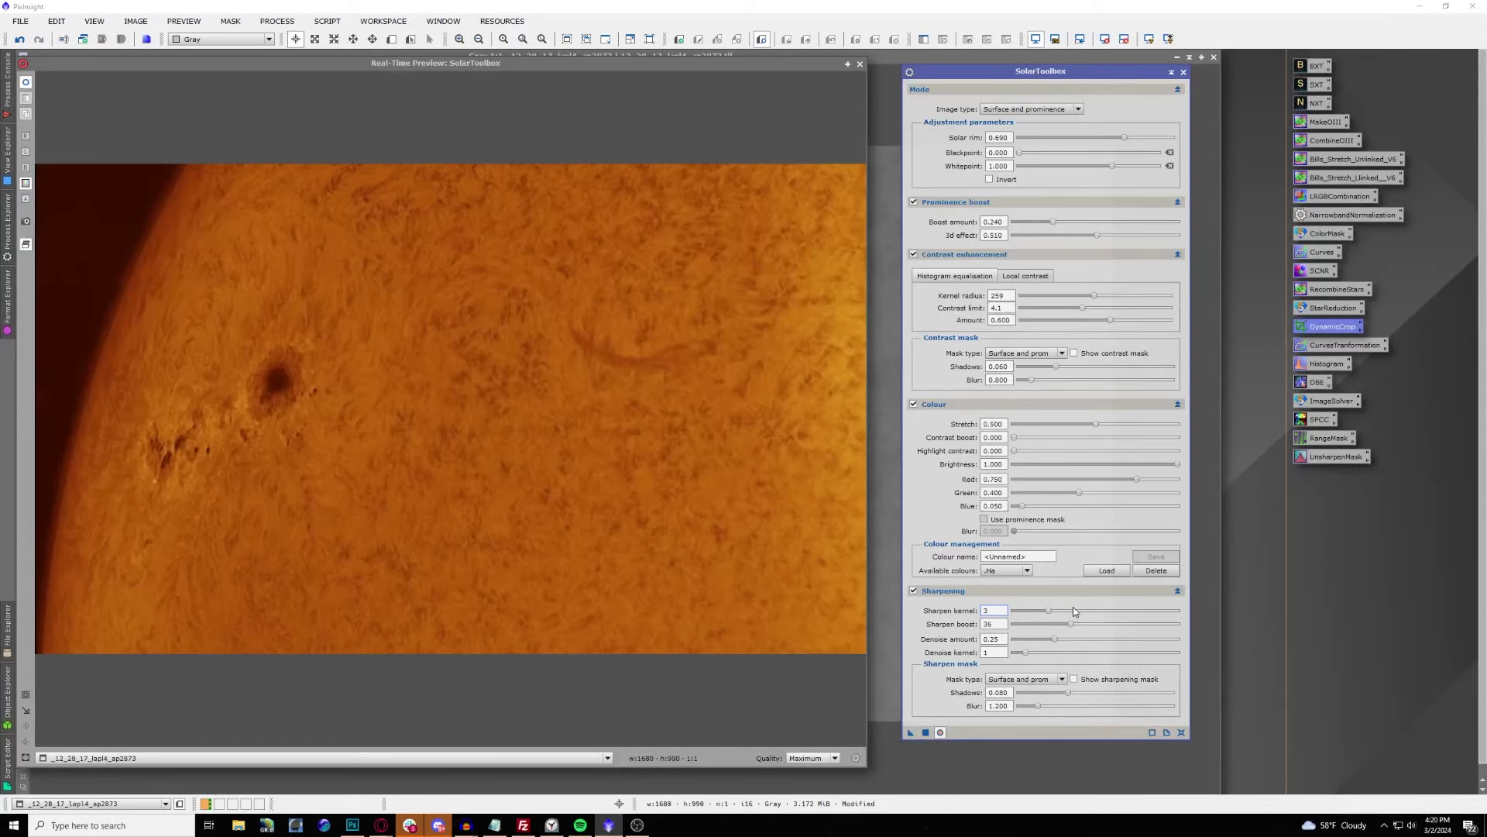
{"action": "left_click_drag", "start_coordinate": [1049, 612], "coordinate": [1043, 613]}
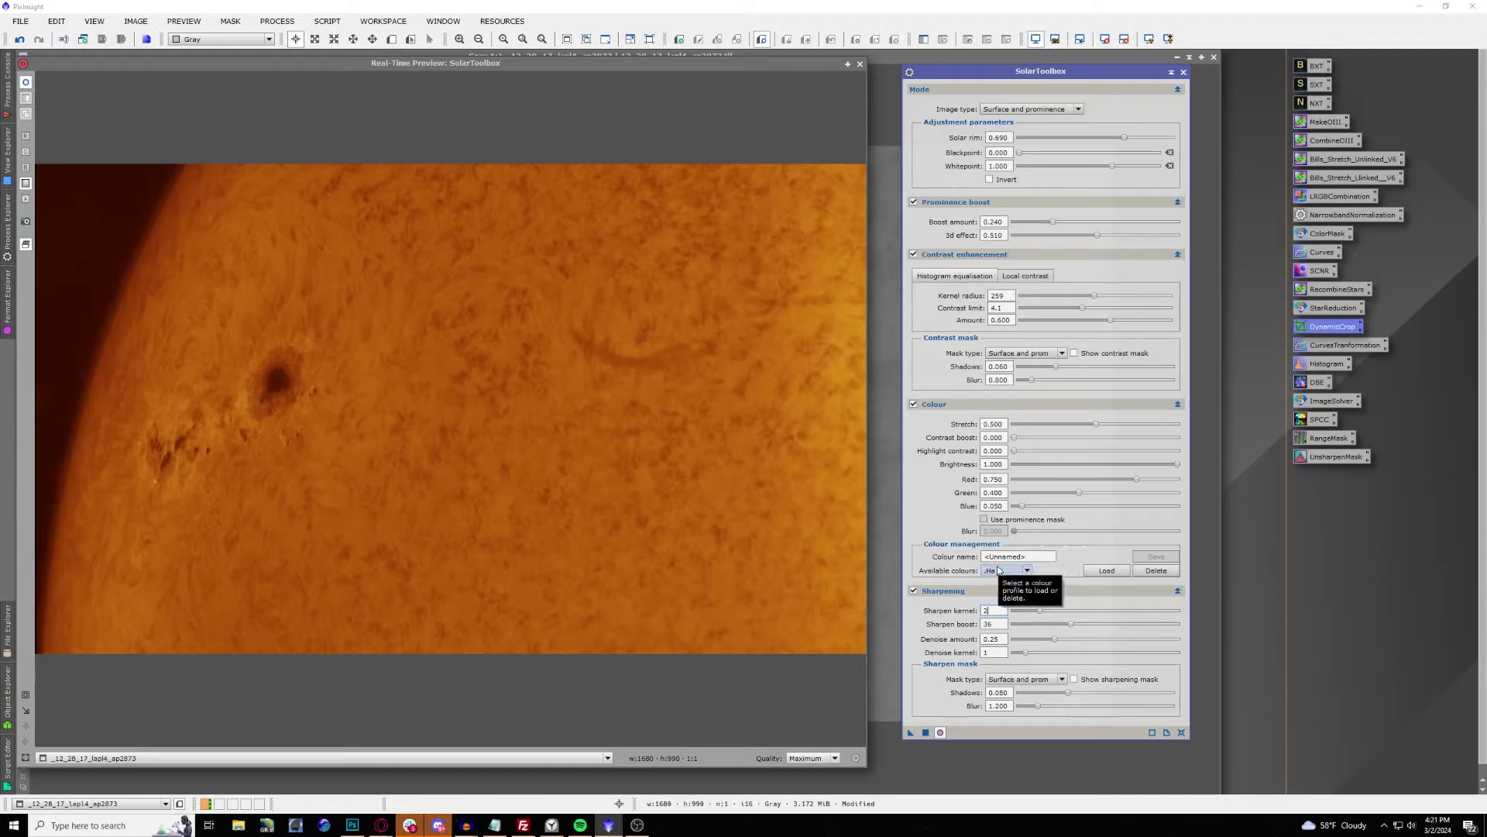
{"action": "left_click", "coordinate": [1000, 571]}
{"action": "left_click", "coordinate": [1000, 582]}
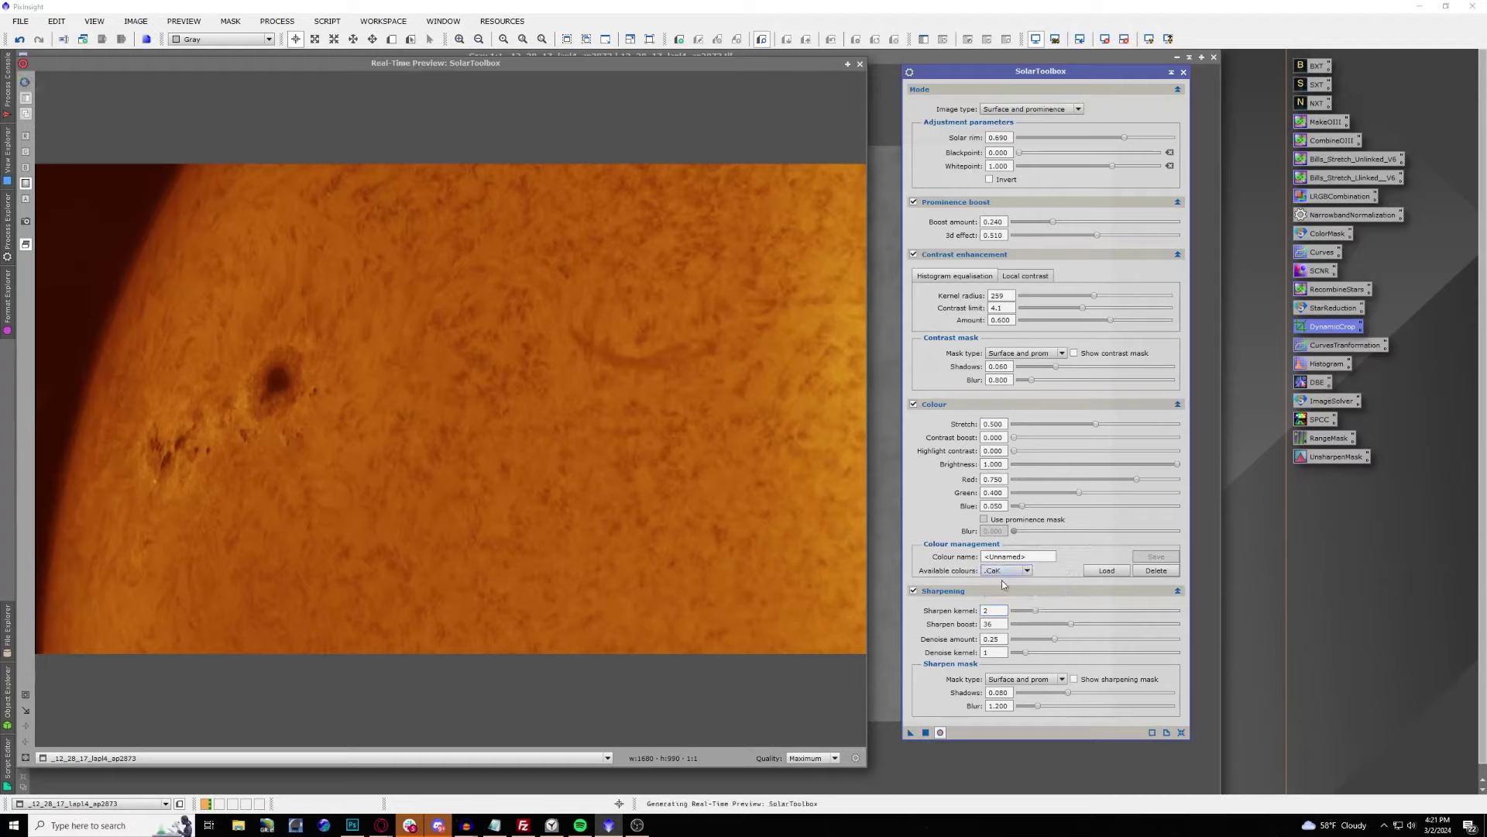
{"action": "left_click", "coordinate": [1111, 574]}
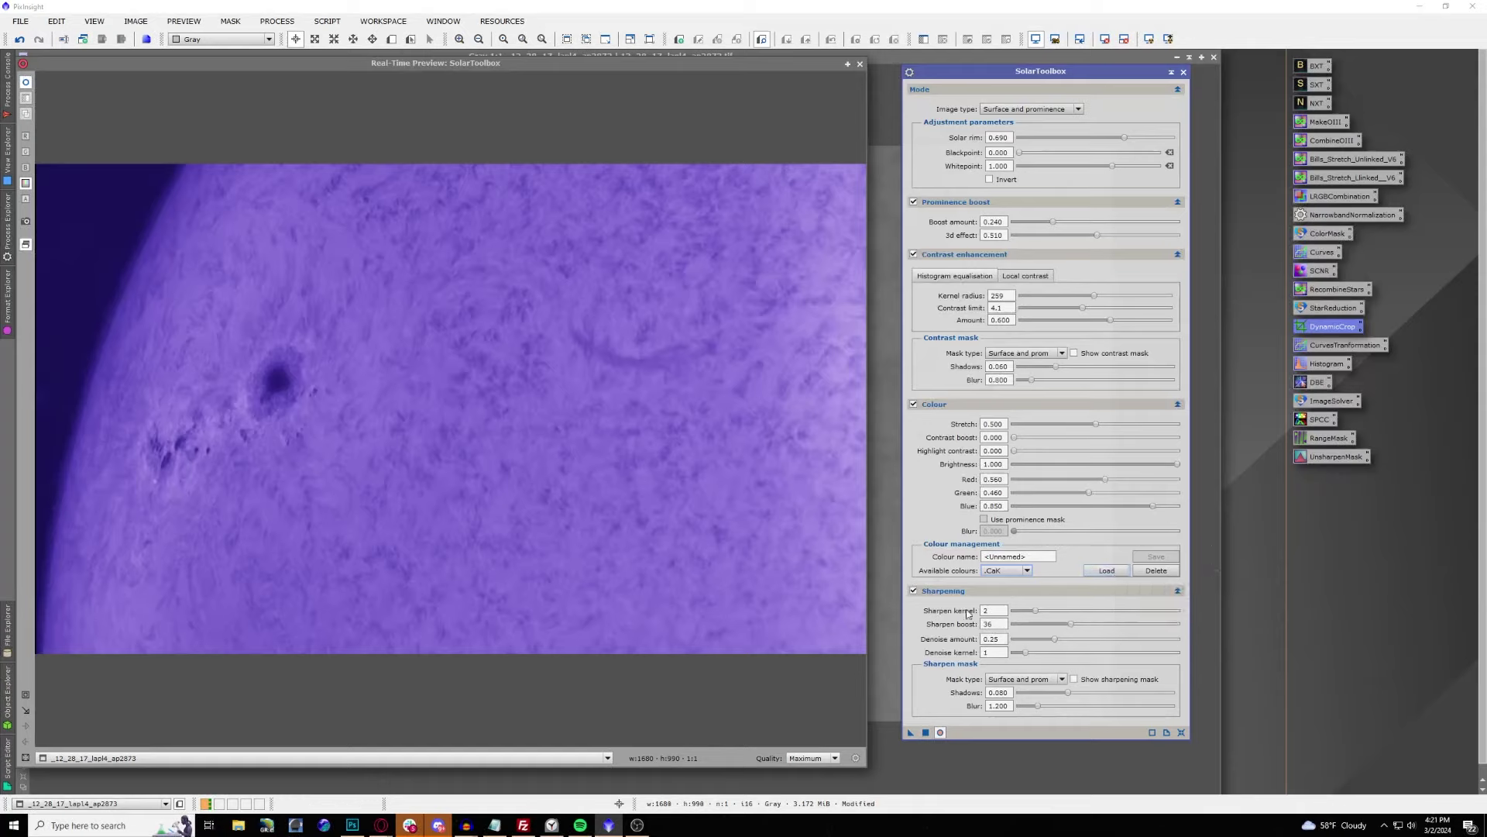
{"action": "left_click", "coordinate": [1007, 571]}
{"action": "left_click", "coordinate": [999, 590]}
{"action": "left_click", "coordinate": [1103, 573]}
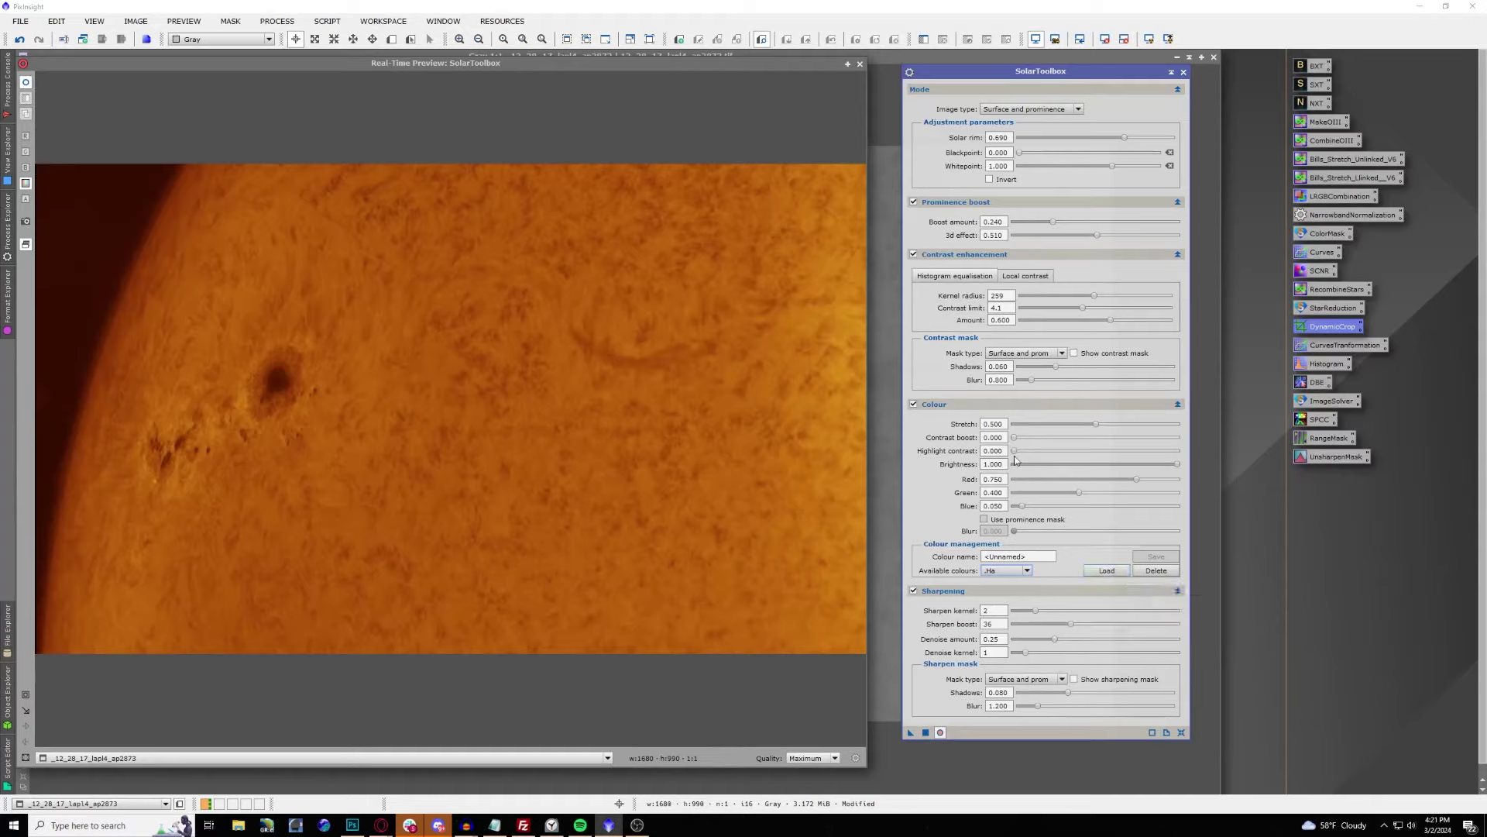
Set highlight contrast to 0.090 and solar rim to 0.760, then apply SolarToolbox to the sun image.
{"action": "mouse_move", "coordinate": [1014, 451]}
{"action": "left_mouse_down"}
{"action": "mouse_move", "coordinate": [1031, 456]}
{"action": "mouse_move", "coordinate": [1031, 443]}
{"action": "left_mouse_up"}
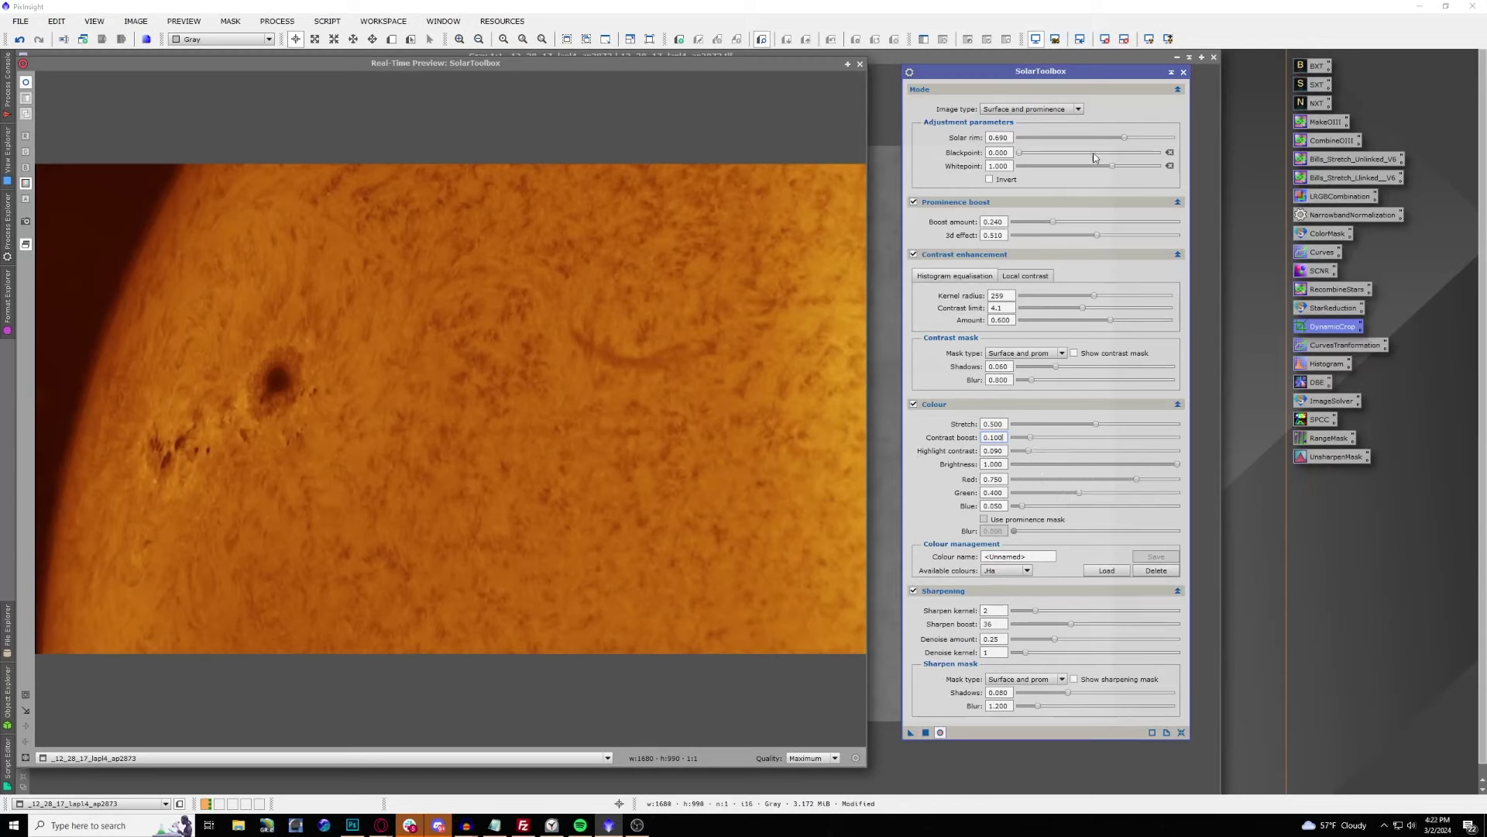
{"action": "left_click", "coordinate": [1125, 139]}
{"action": "left_click_drag", "start_coordinate": [1127, 139], "coordinate": [1139, 141]}
{"action": "left_click", "coordinate": [927, 733]}
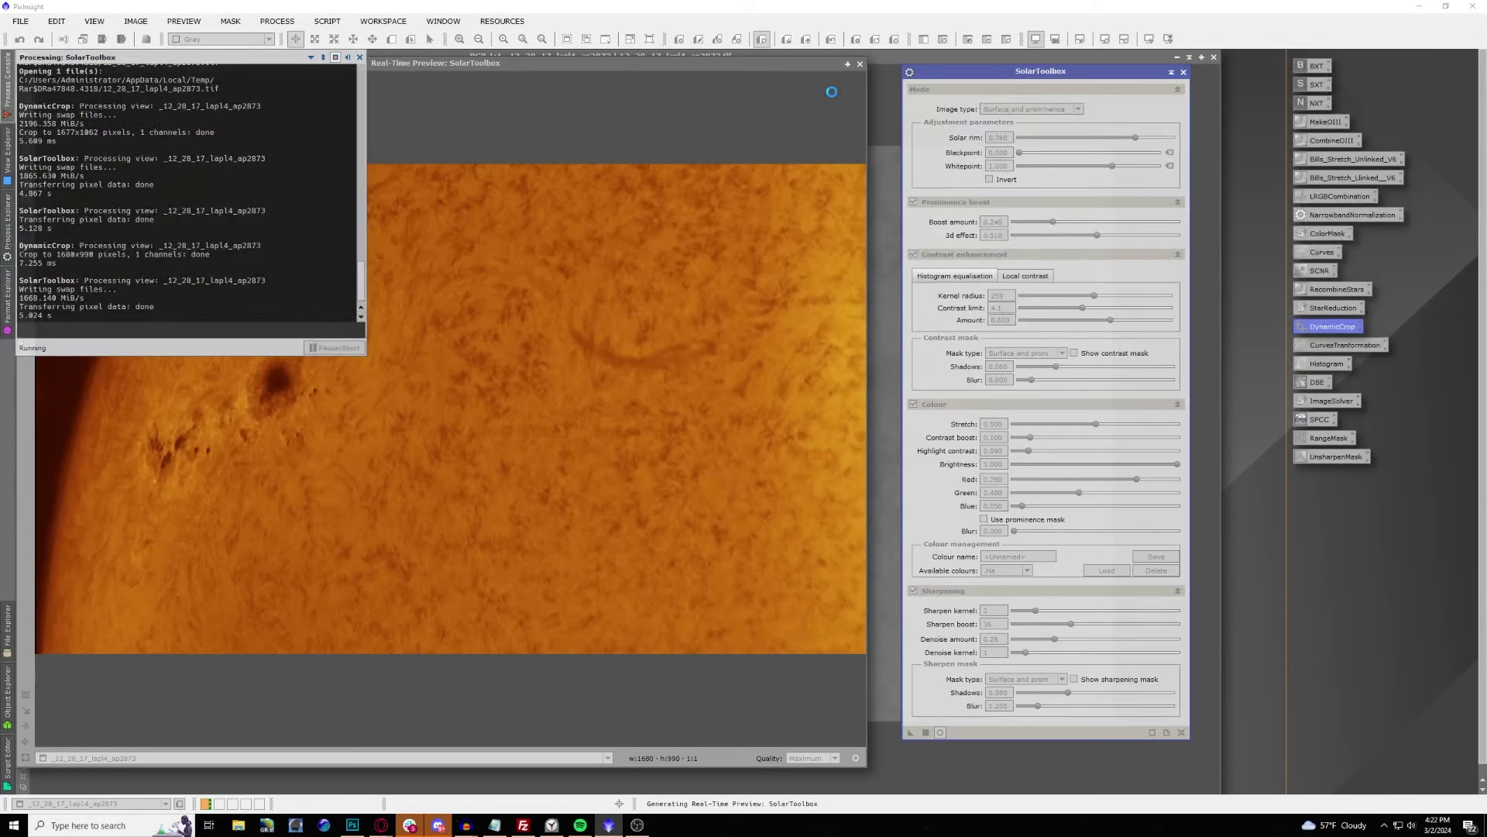
Close the Real-Time Preview and SolarToolbox, then undo and redo to compare against the original.
{"action": "left_click", "coordinate": [860, 63]}
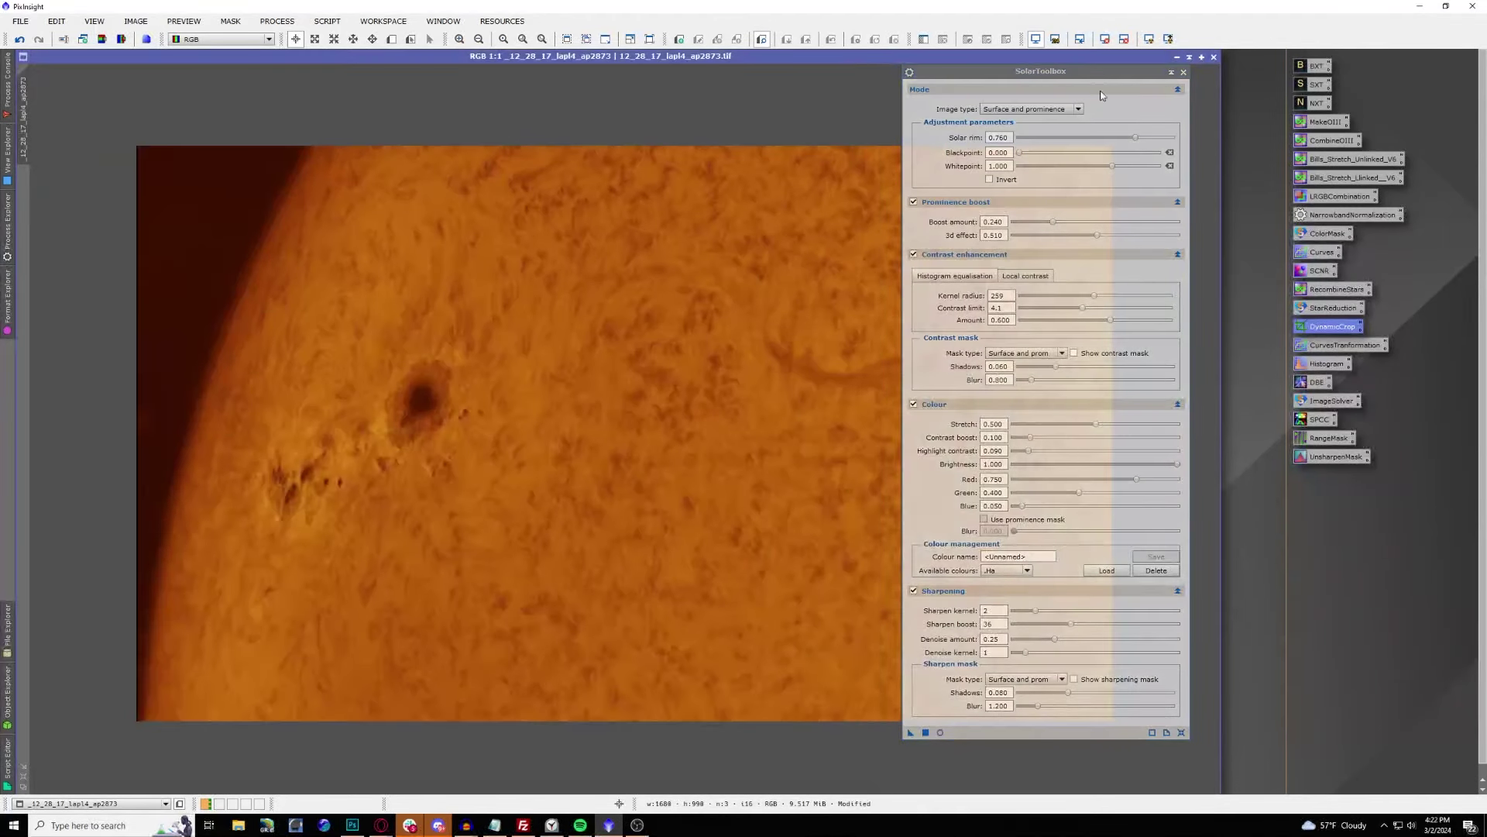
{"action": "left_click", "coordinate": [1182, 72]}
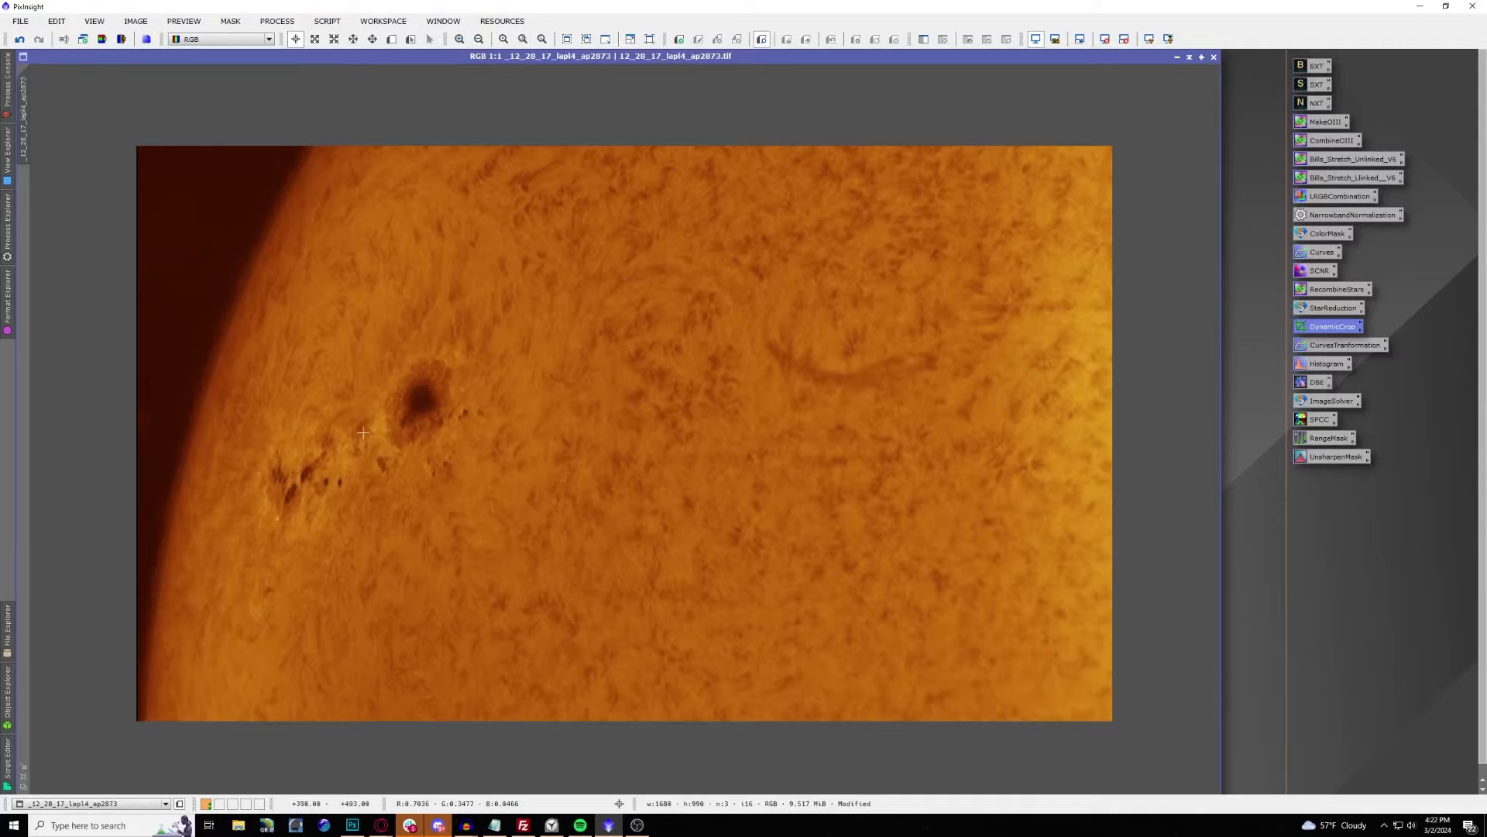
{"action": "left_click", "coordinate": [19, 39]}
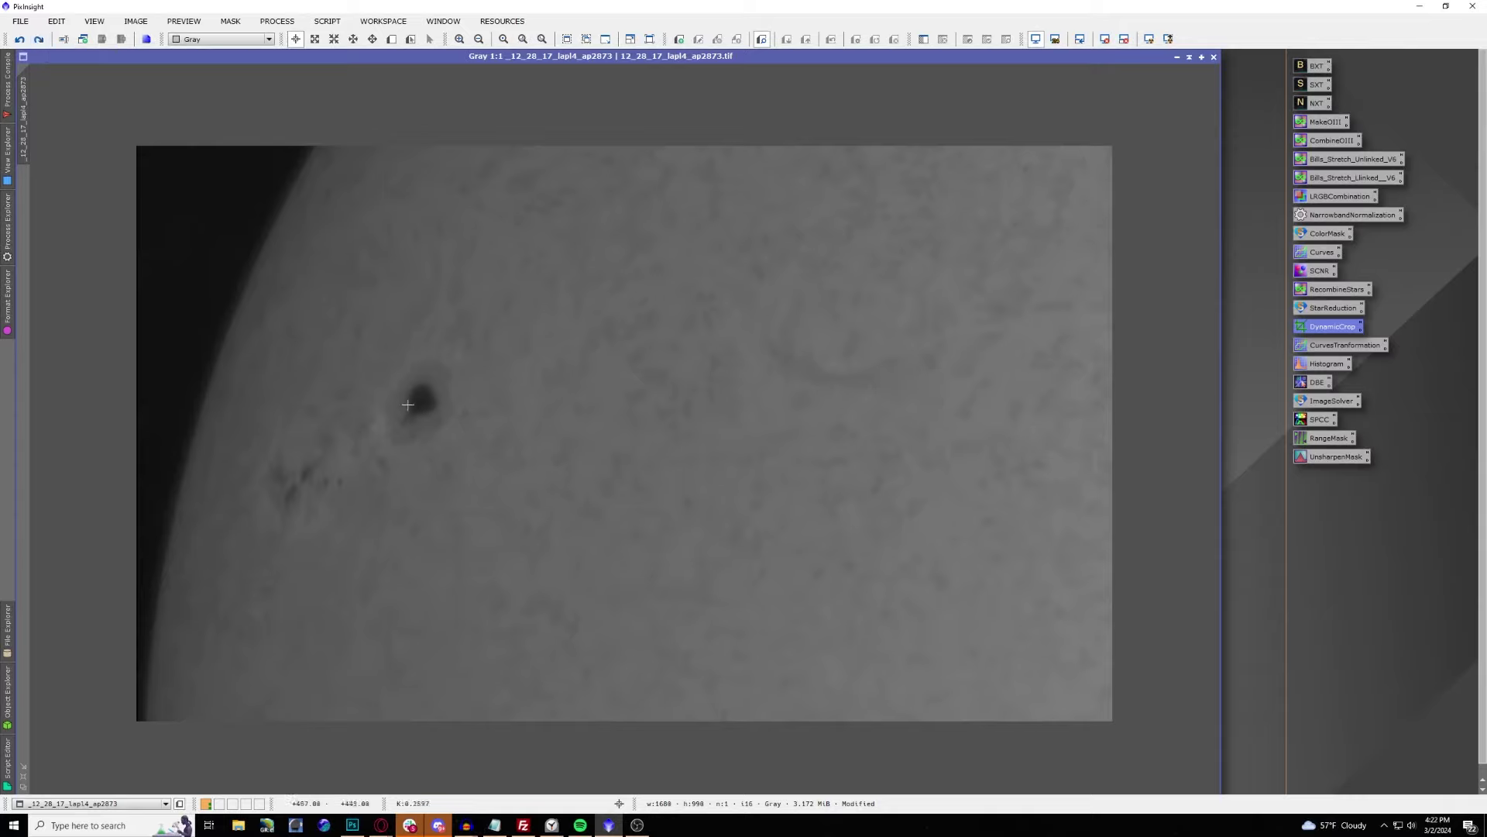
{"action": "left_click", "coordinate": [38, 40]}
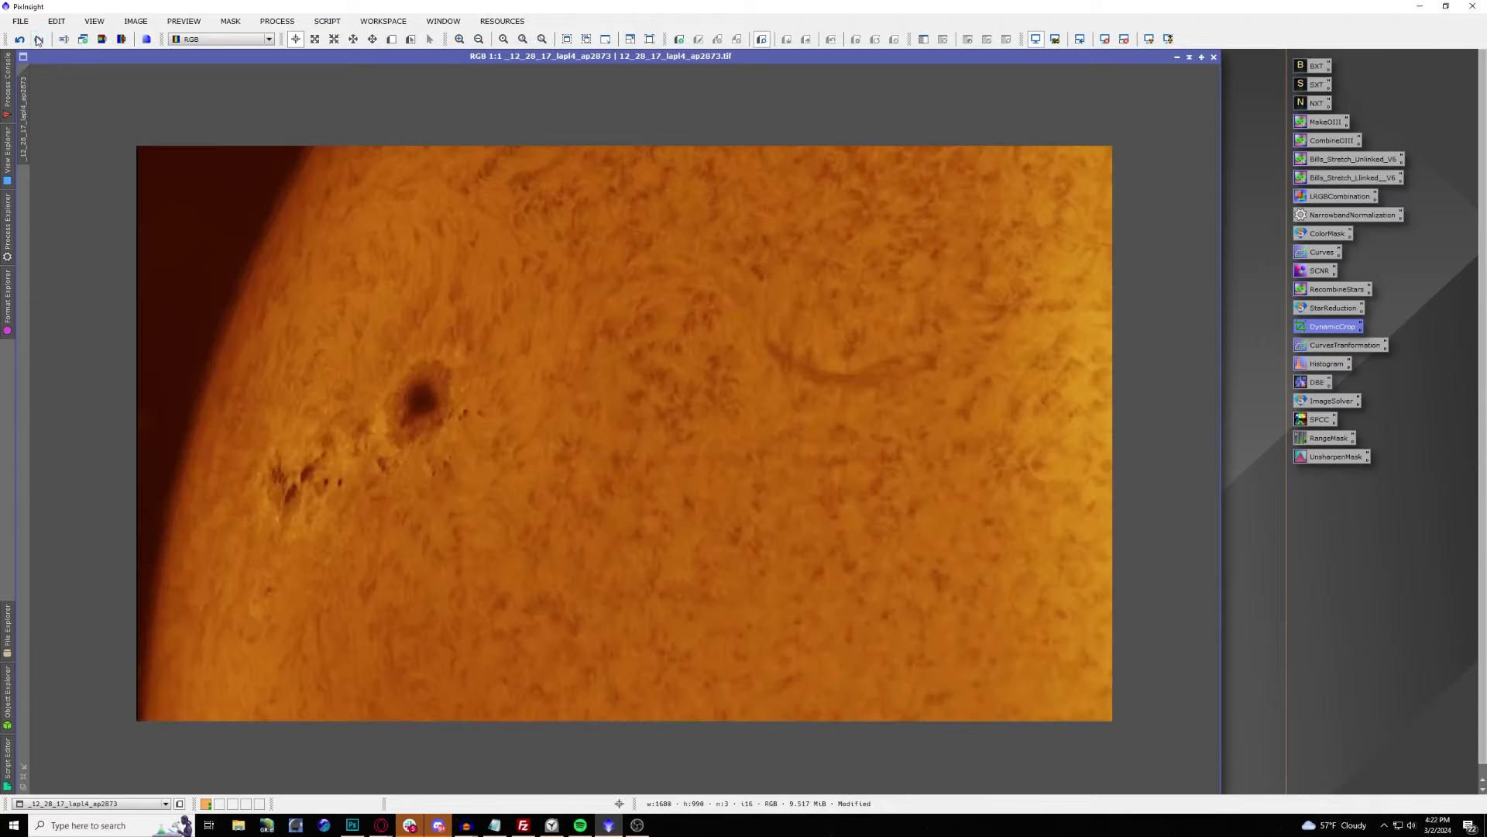